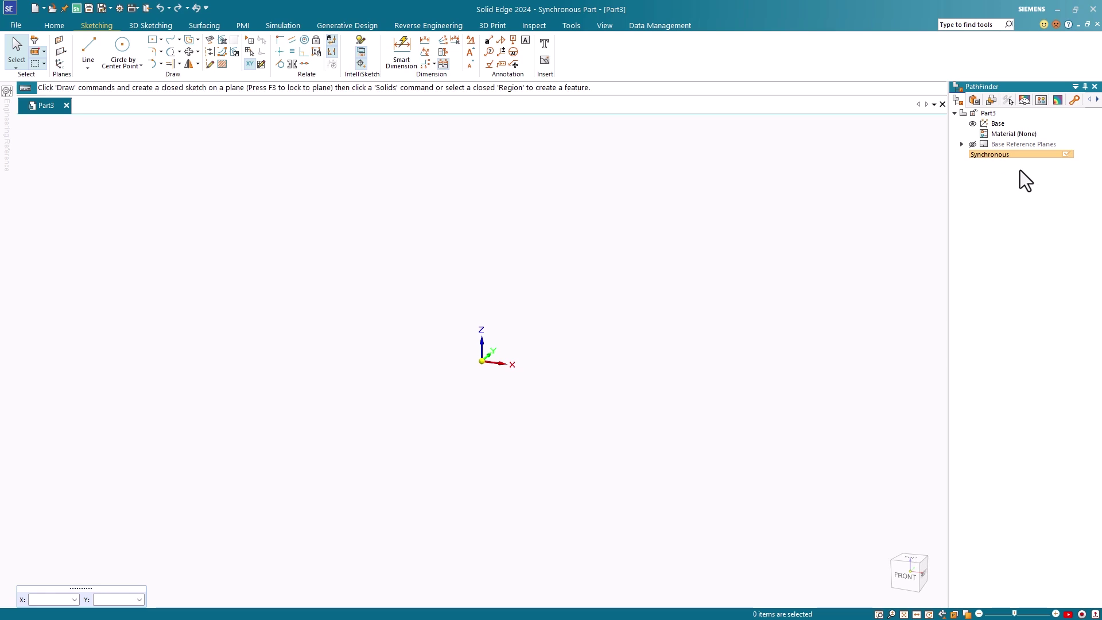
- Draw an ellipse by center point at the origin, long axis horizontal, in the XY-locked Front view
click(140, 67)
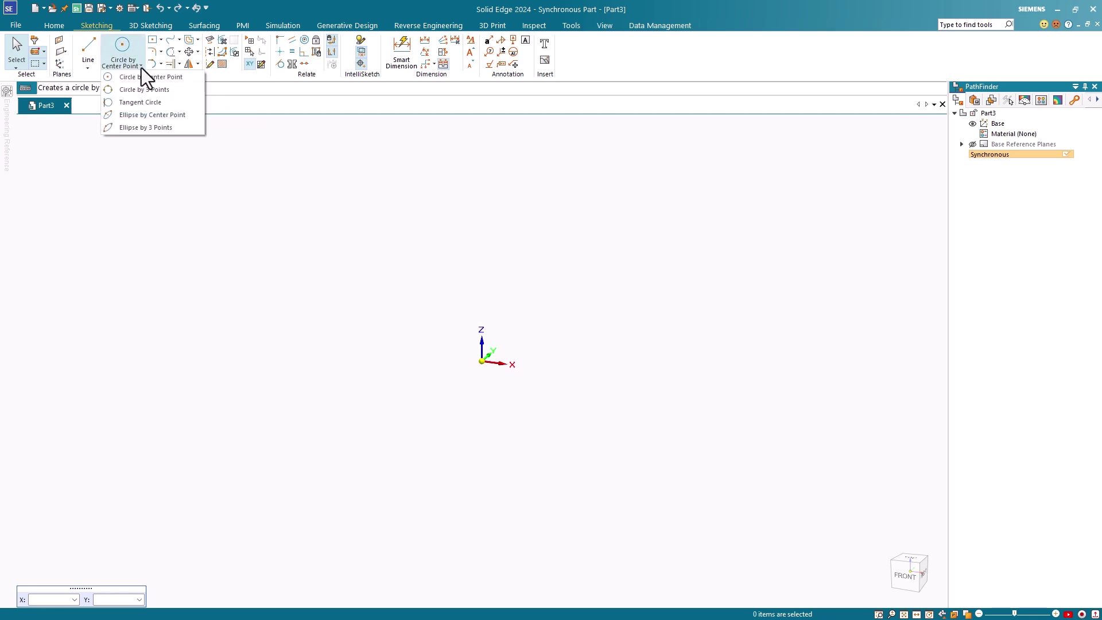
click(178, 116)
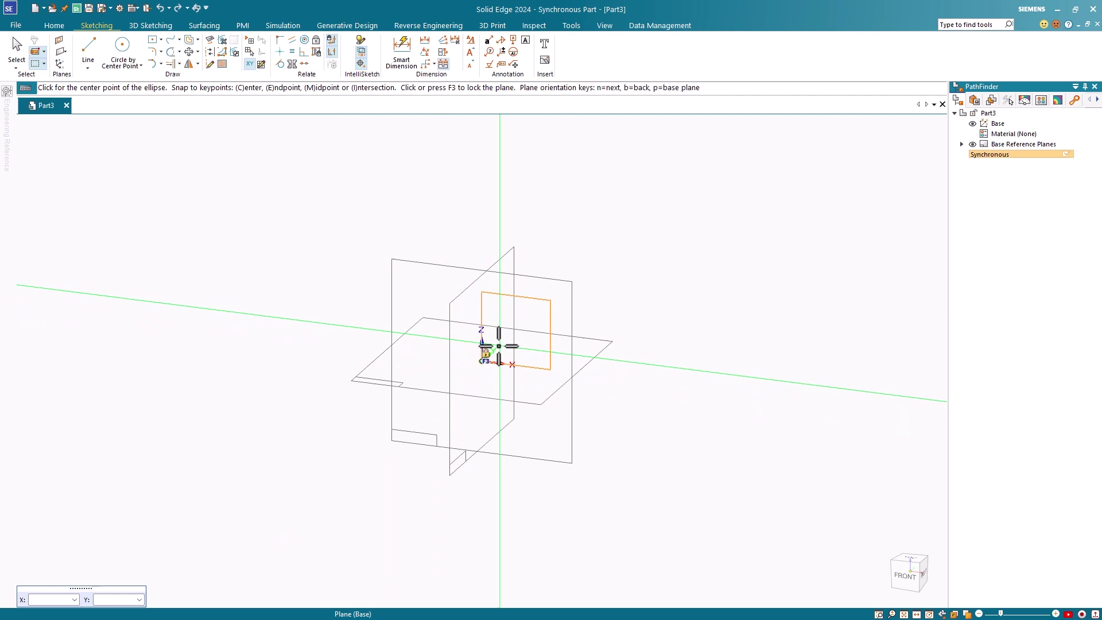
key(F3)
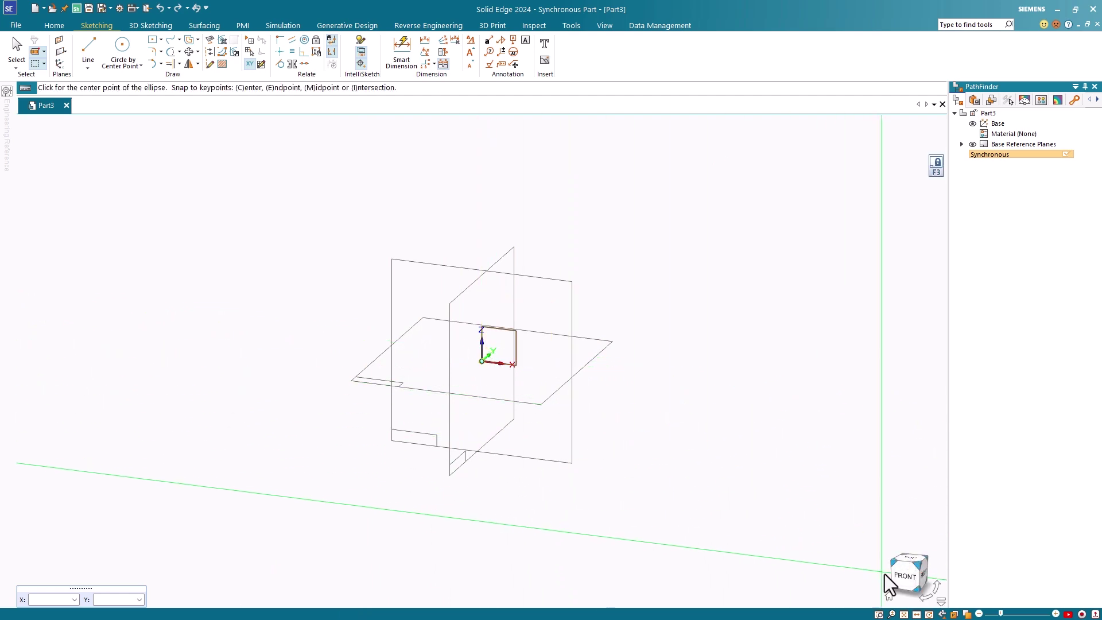
click(910, 582)
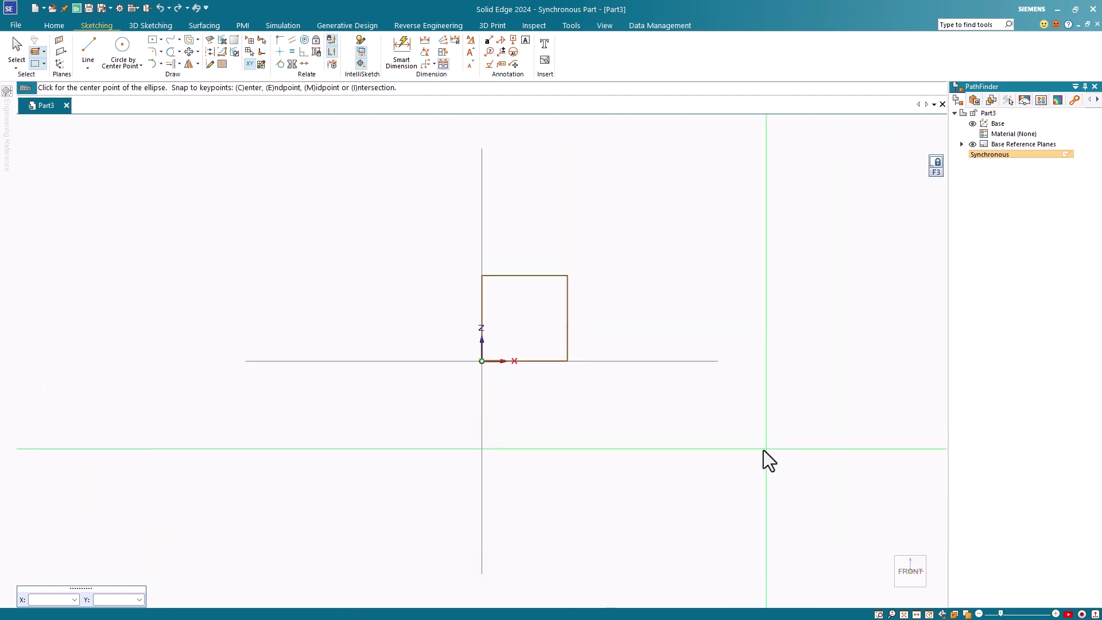
click(481, 361)
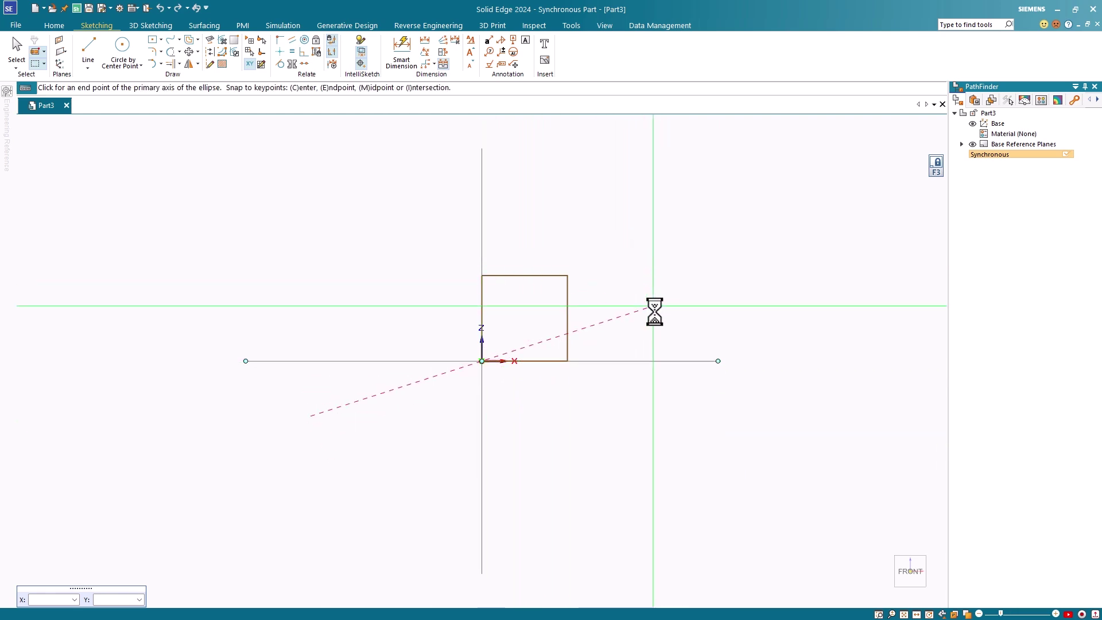
click(662, 361)
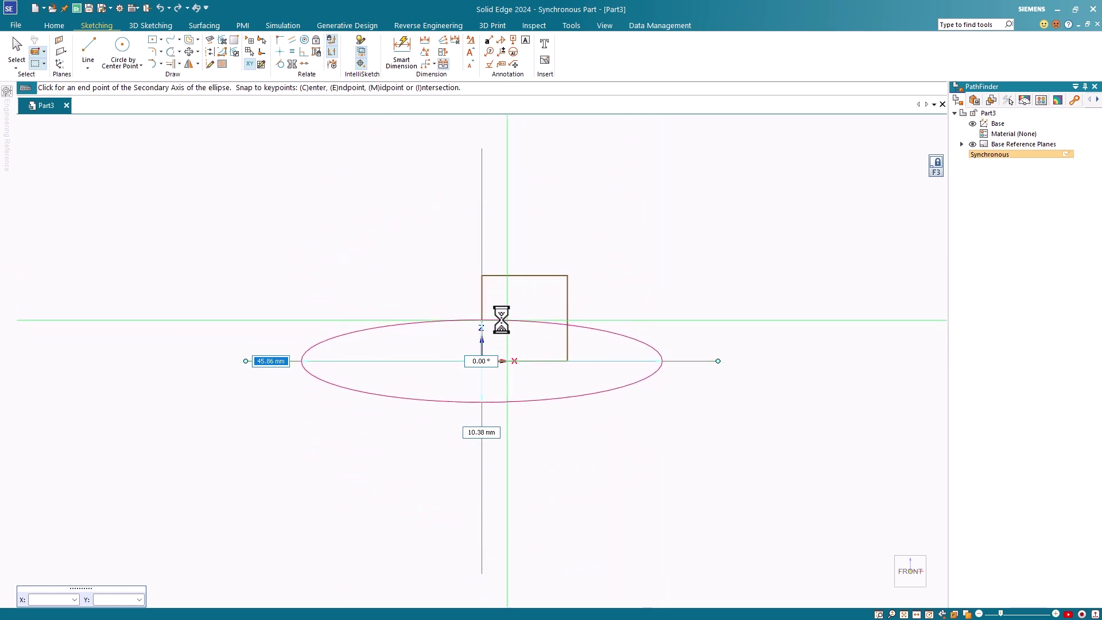
click(482, 303)
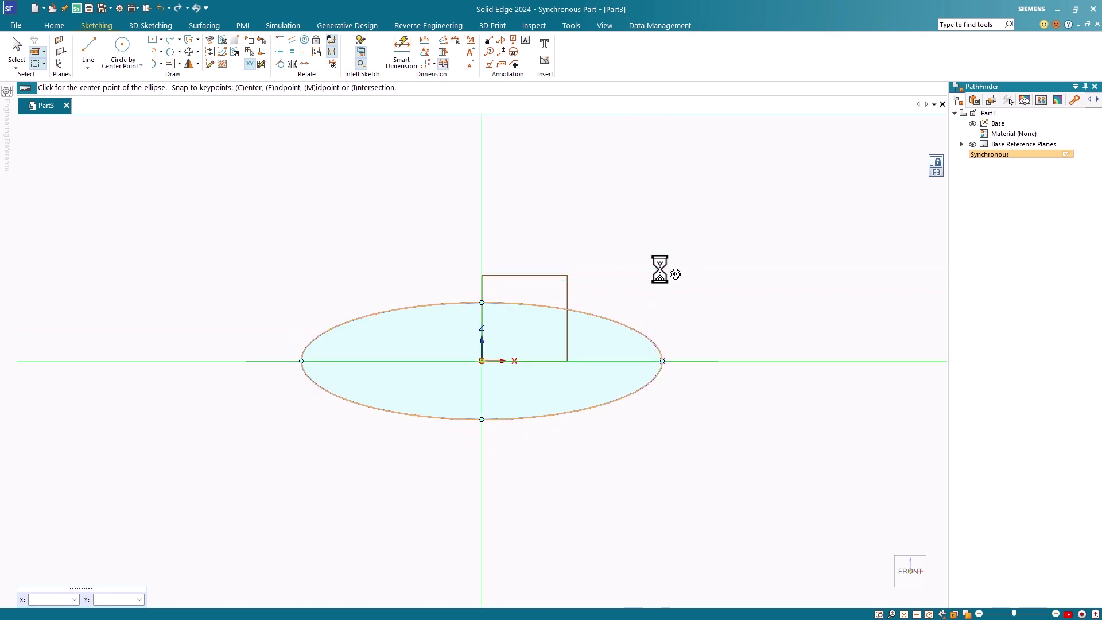
key(Escape)
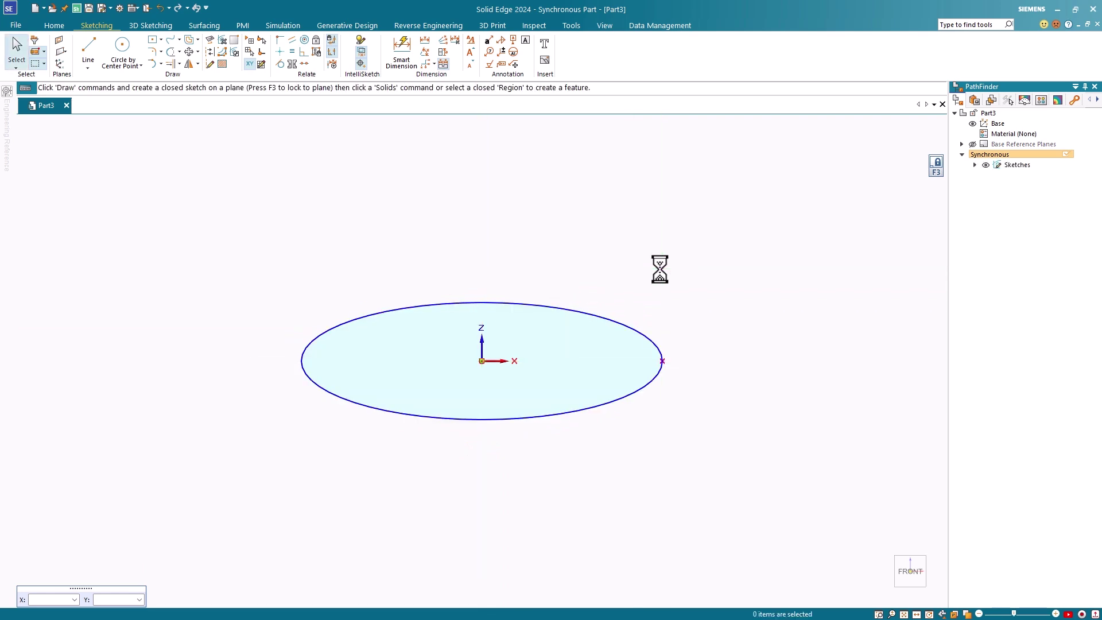
- Check IntelliSketch settings, then dimension the ellipse's left-to-right width as 75
click(360, 39)
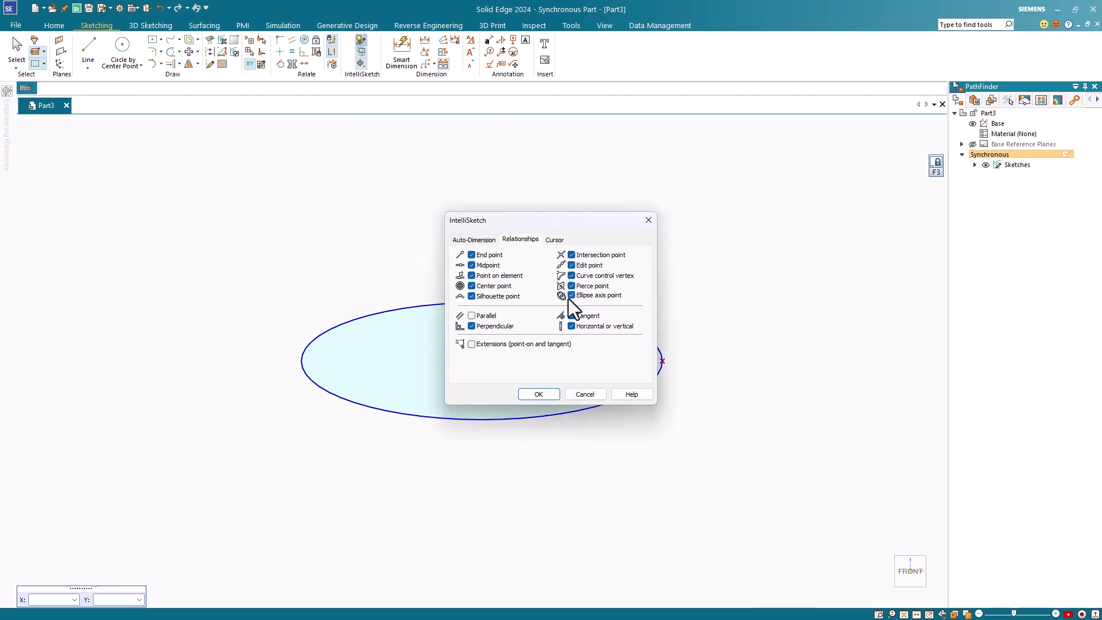
click(548, 394)
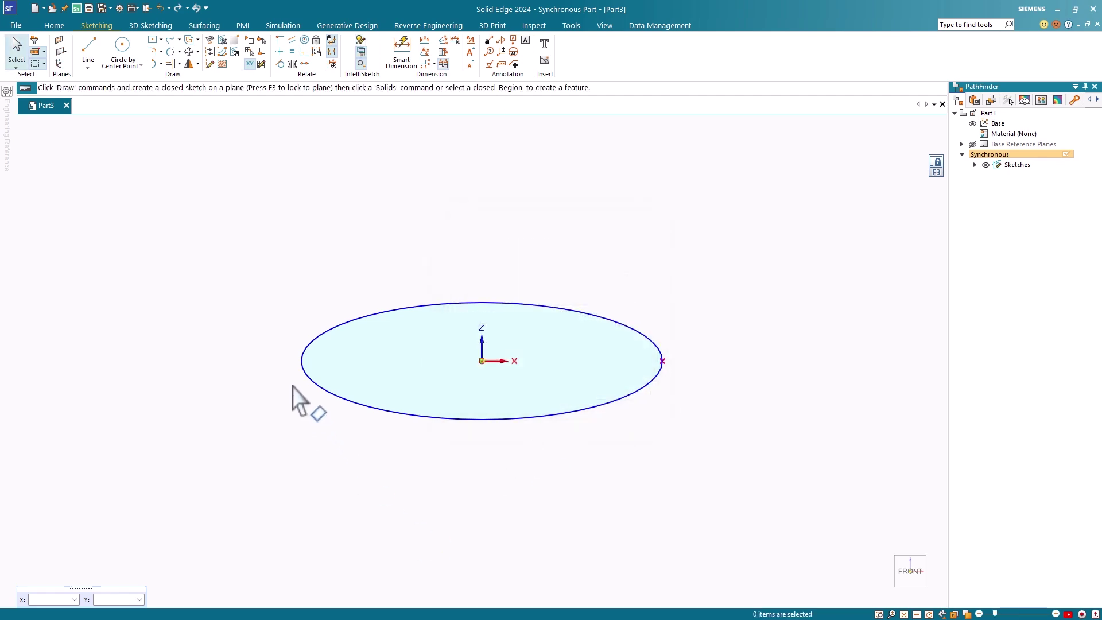
click(425, 41)
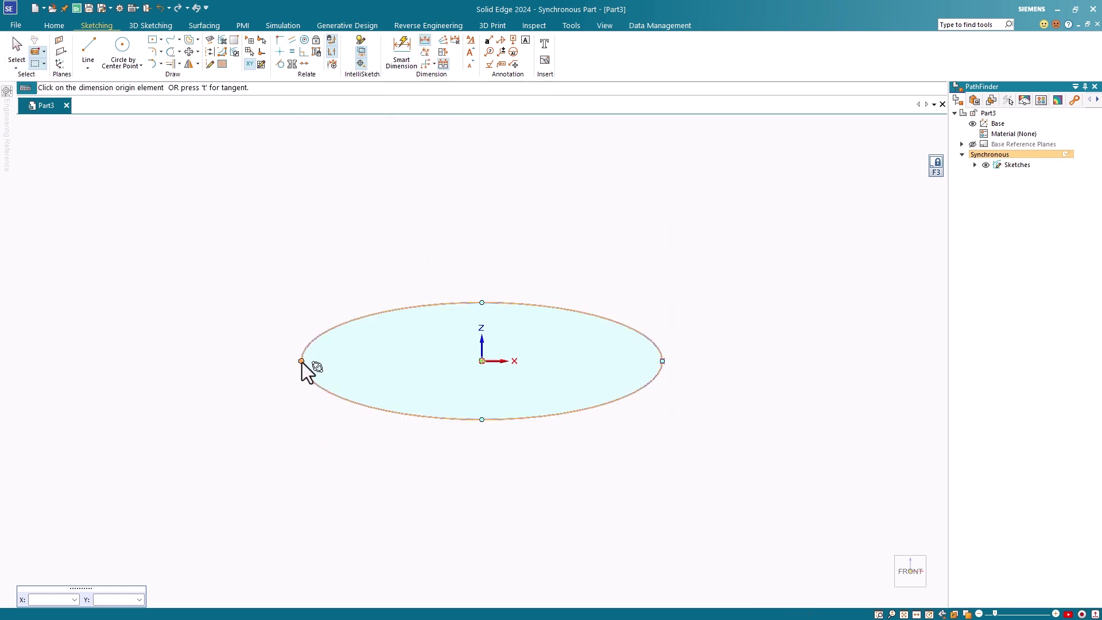
click(302, 361)
click(663, 362)
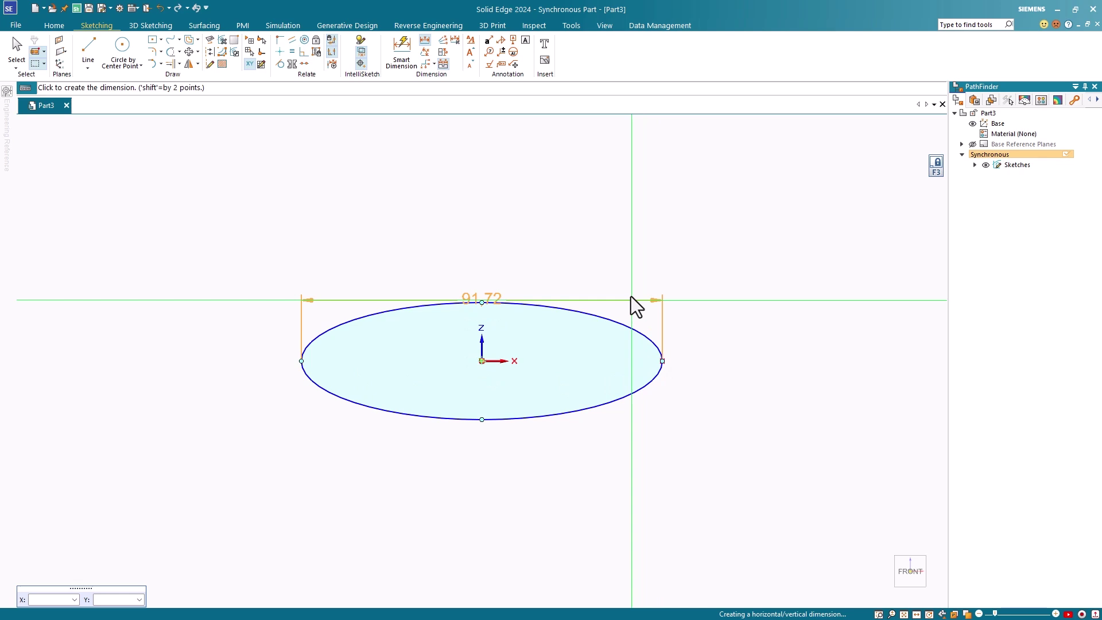
click(618, 268)
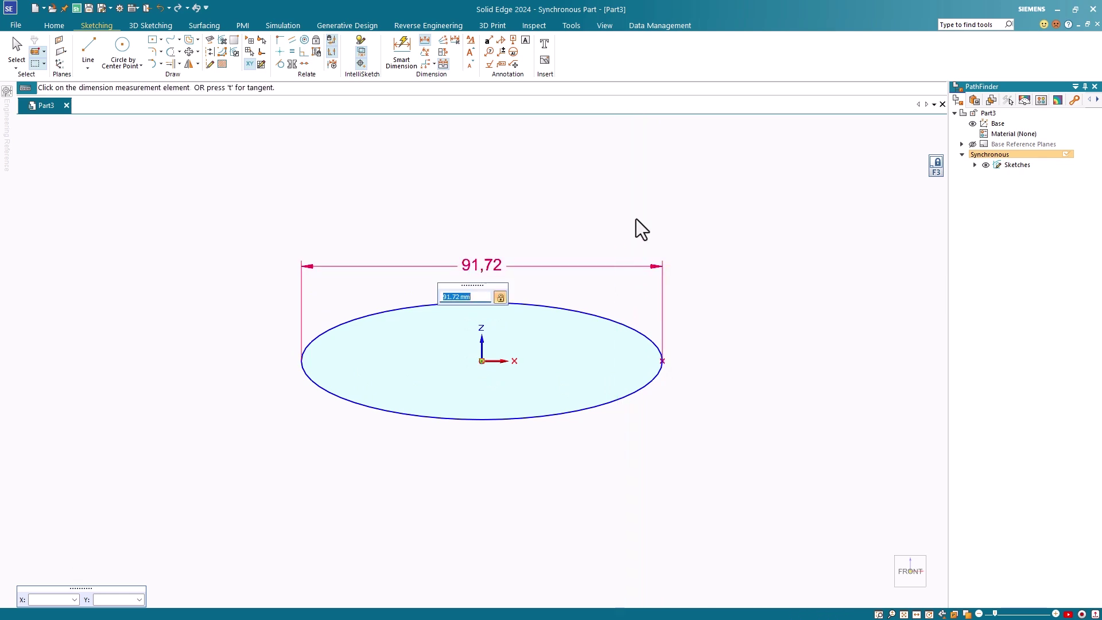
text(75)
key(Return)
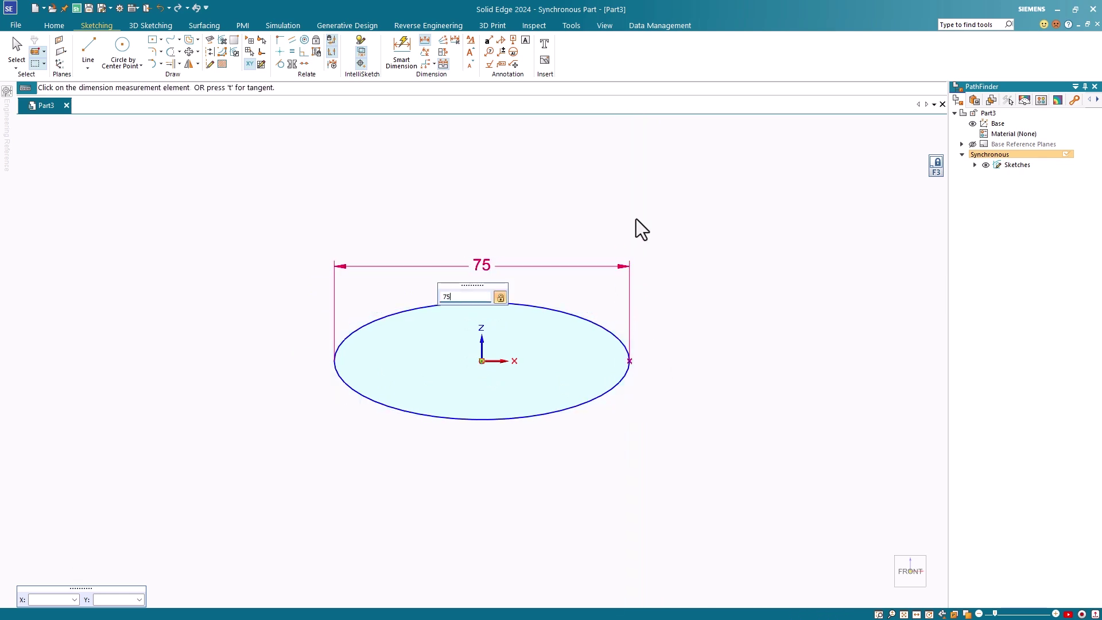
- Dimension the ellipse's top-to-bottom height as 25
right_click(485, 310)
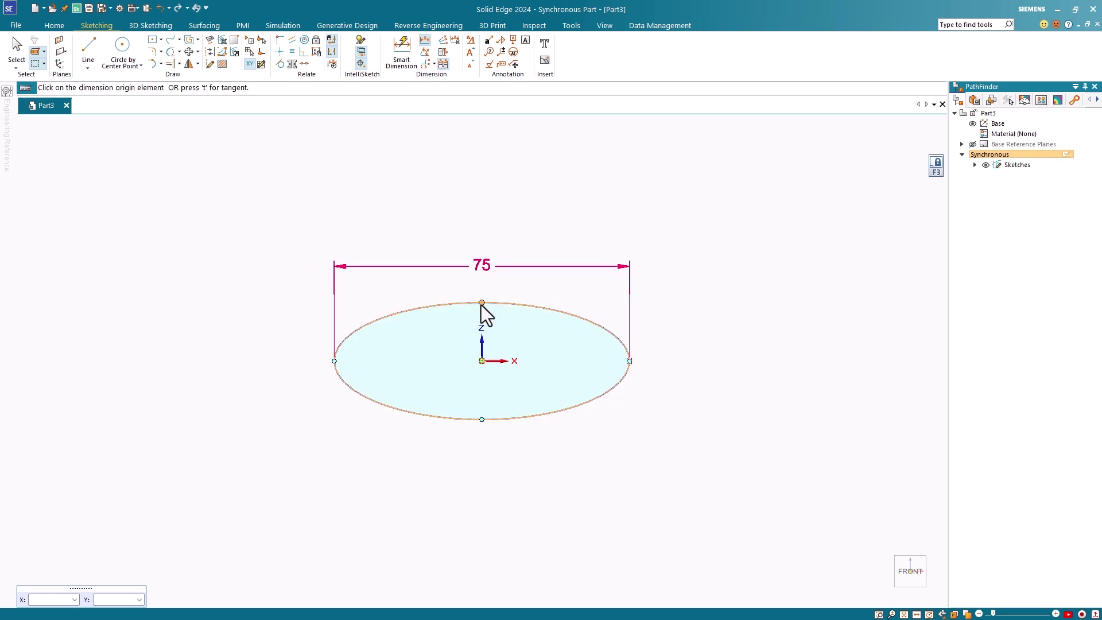
click(481, 304)
click(482, 420)
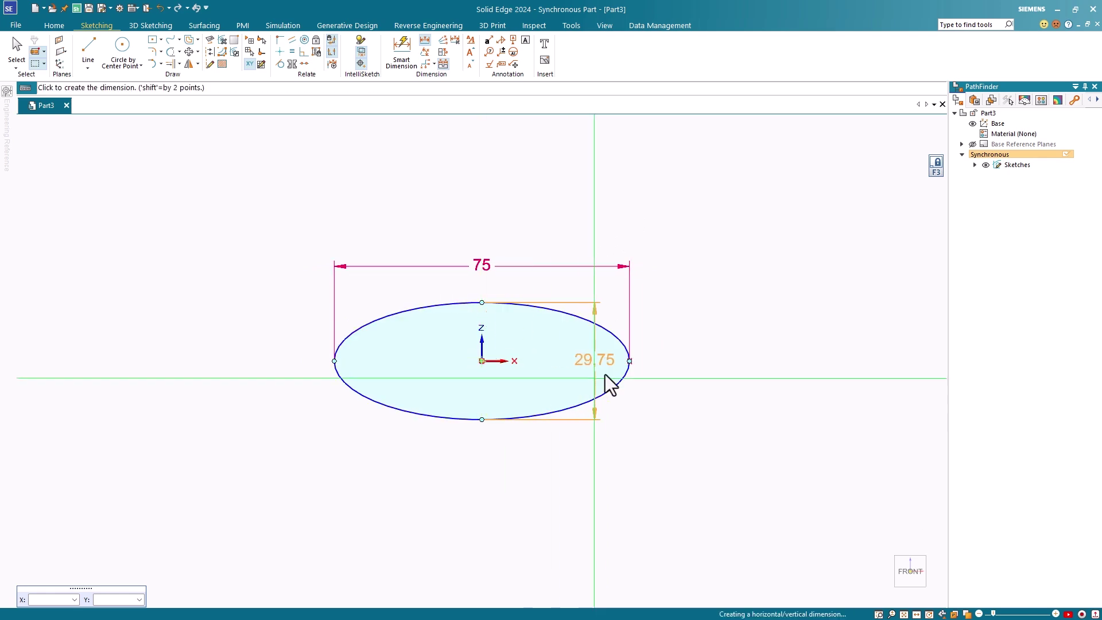
click(688, 360)
text(25)
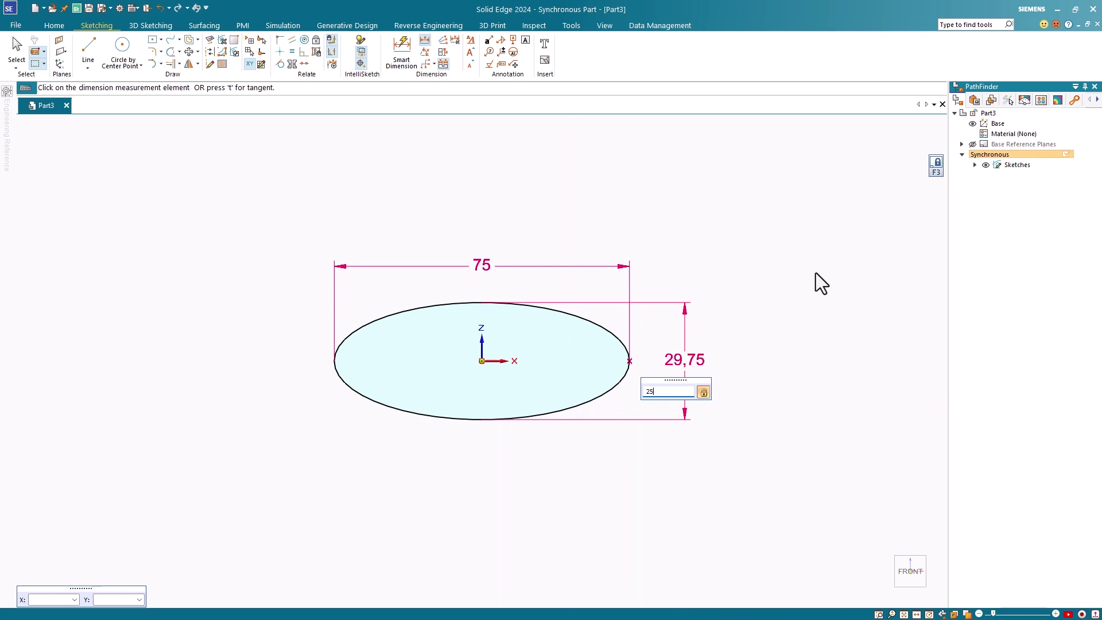
key(Return)
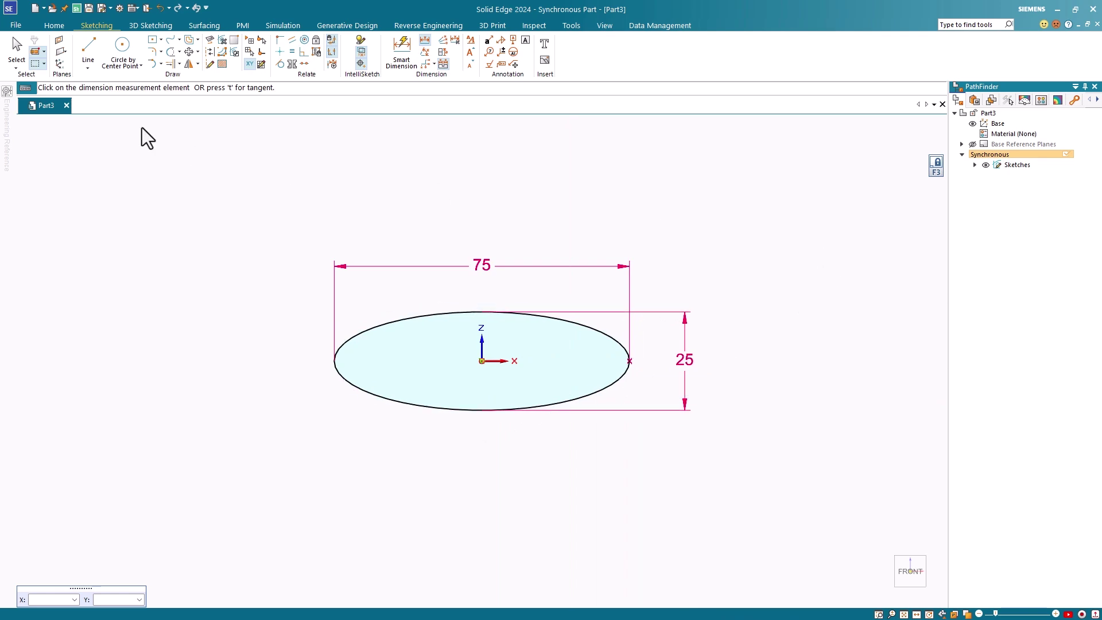
- Undo the dimensions and the ellipse, removing the sketch entirely
click(159, 9)
click(159, 9)
click(158, 8)
click(159, 10)
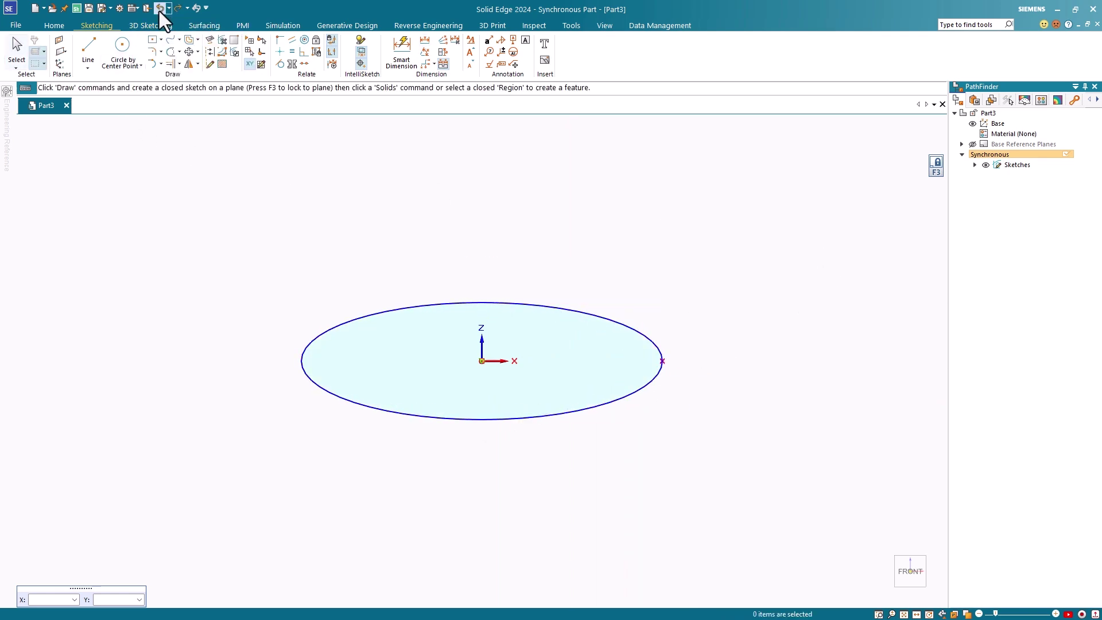
click(160, 11)
click(159, 12)
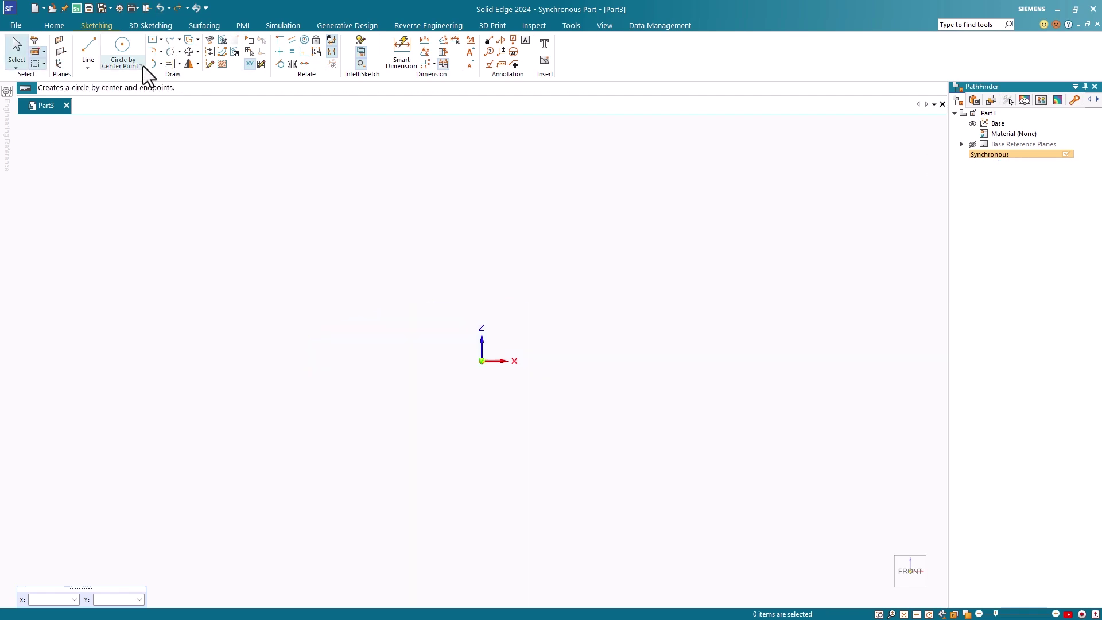
- Draw a three-point ellipse from the origin rightward along X, then set its height
click(142, 67)
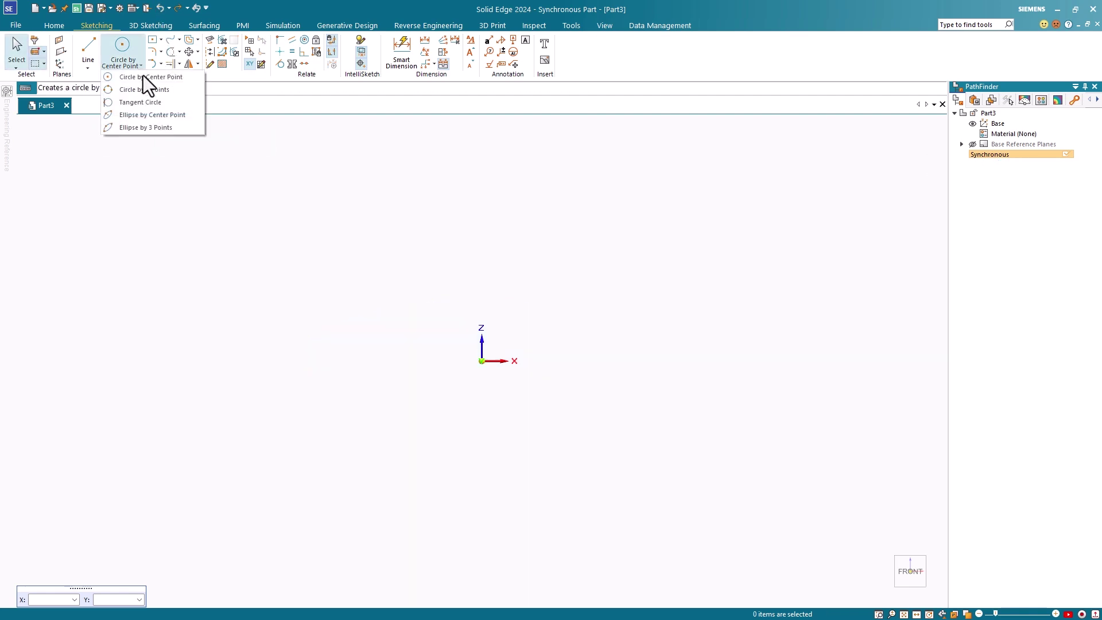
click(152, 127)
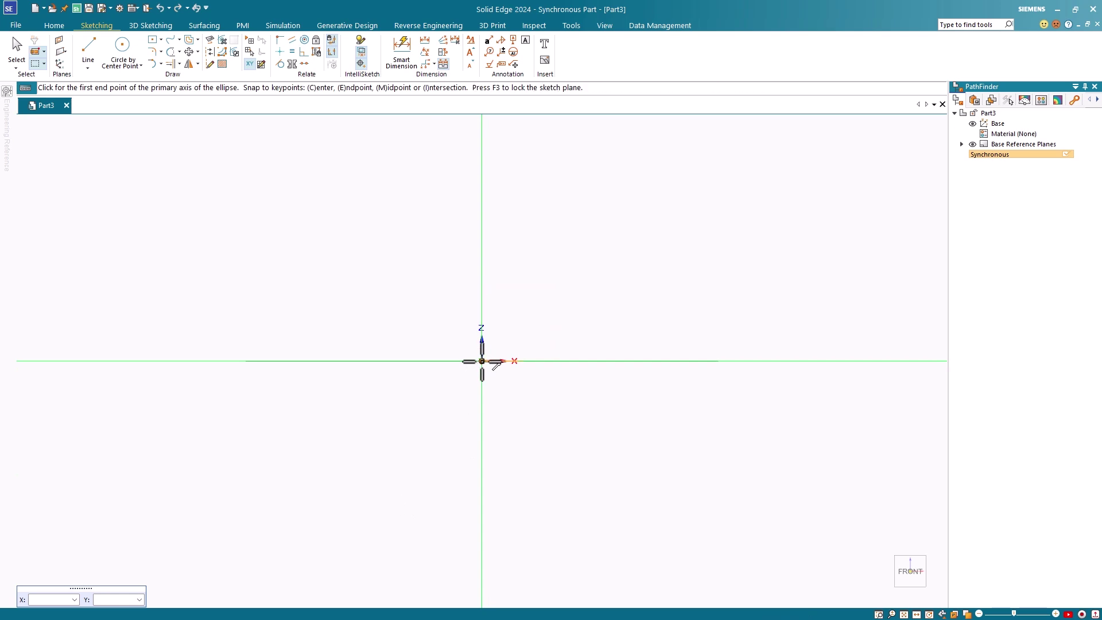
click(482, 362)
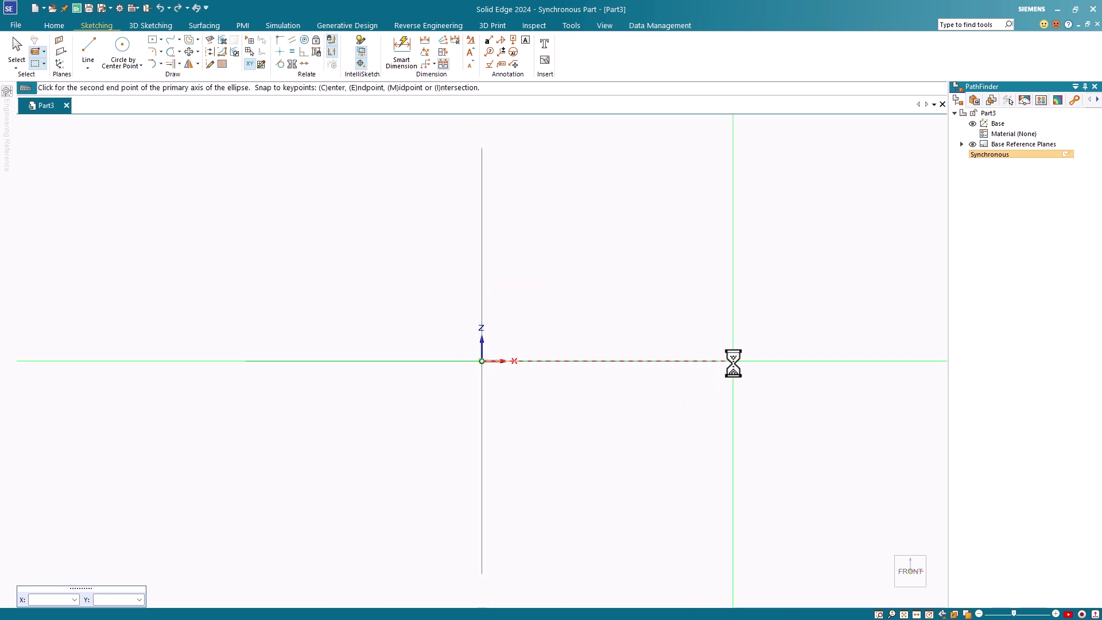
click(790, 361)
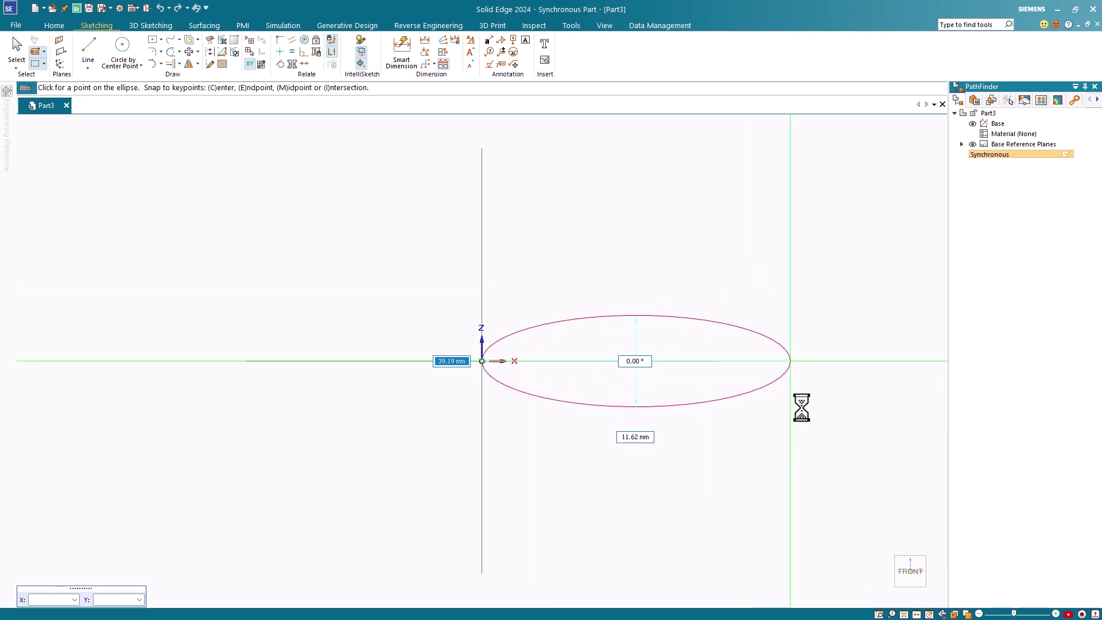
click(639, 406)
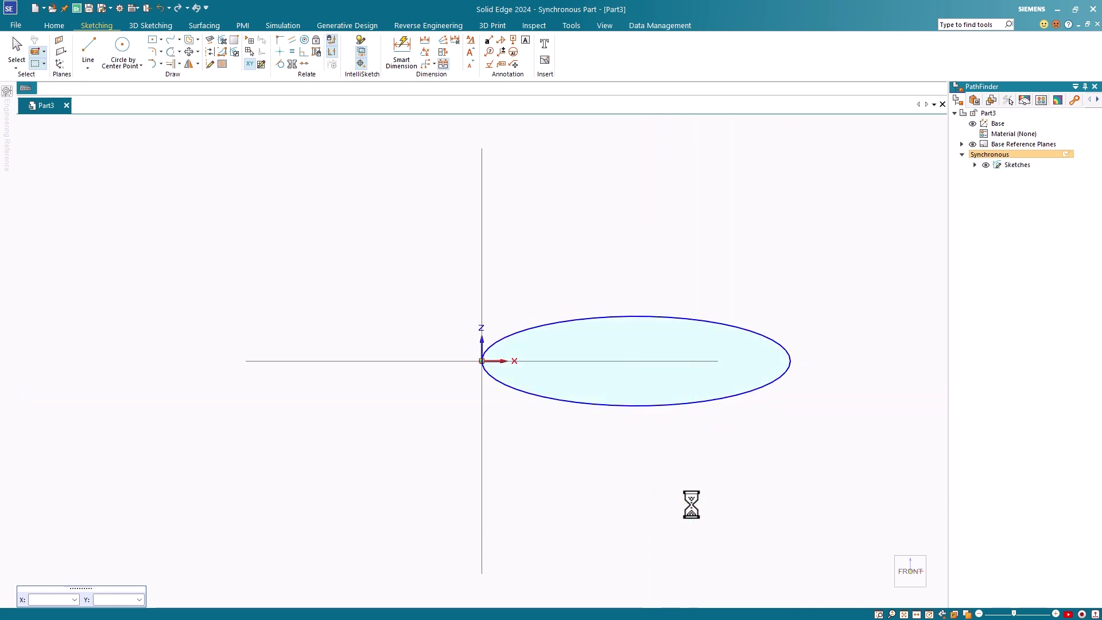
- Add a width dimension from the origin to the ellipse's right end
key(Escape)
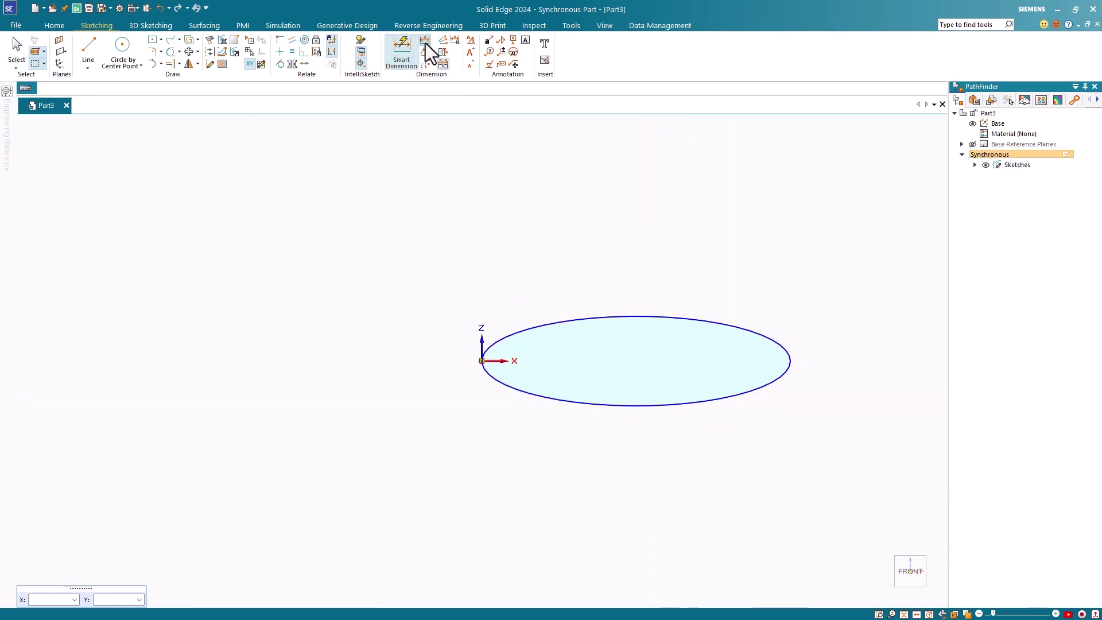
click(426, 42)
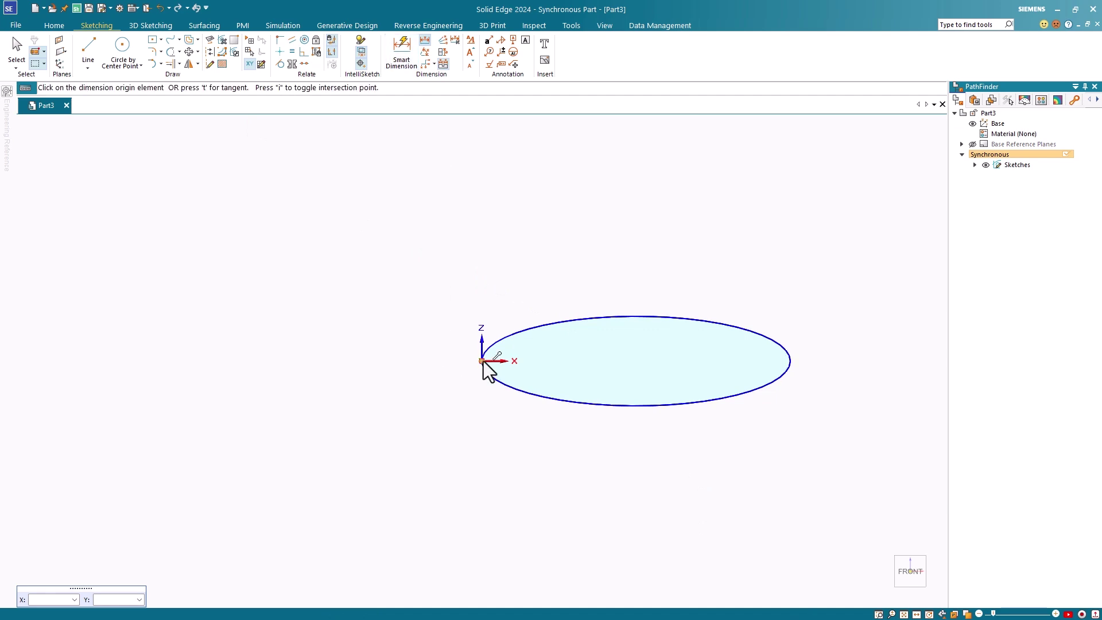
click(483, 362)
click(790, 361)
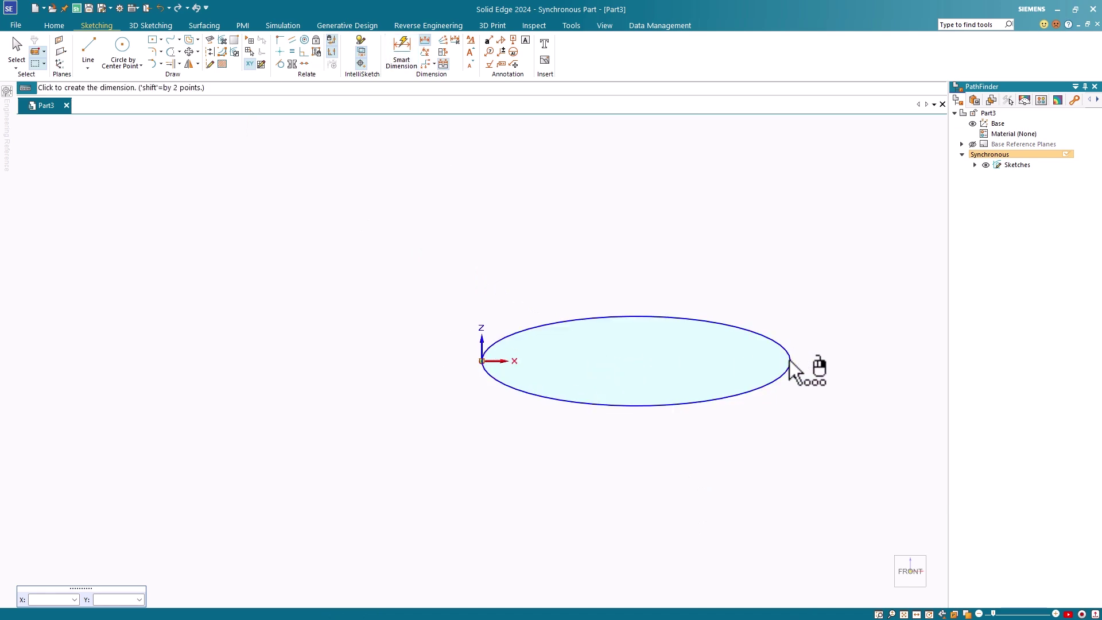
click(766, 292)
key(Escape)
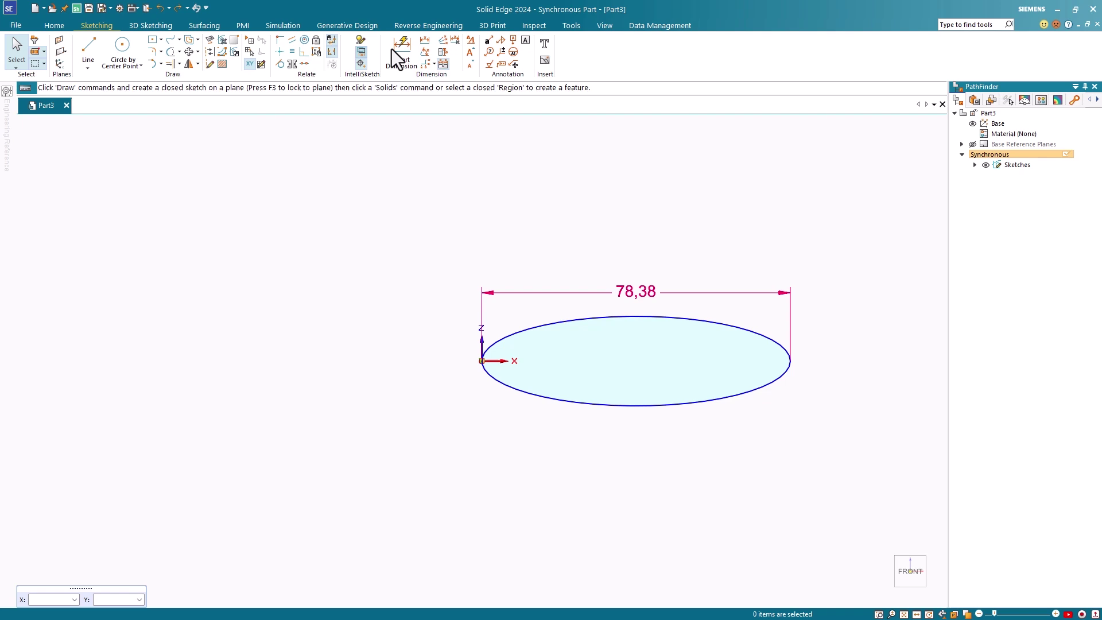
- Dimension the ellipse's height between top and bottom points as 25
click(424, 40)
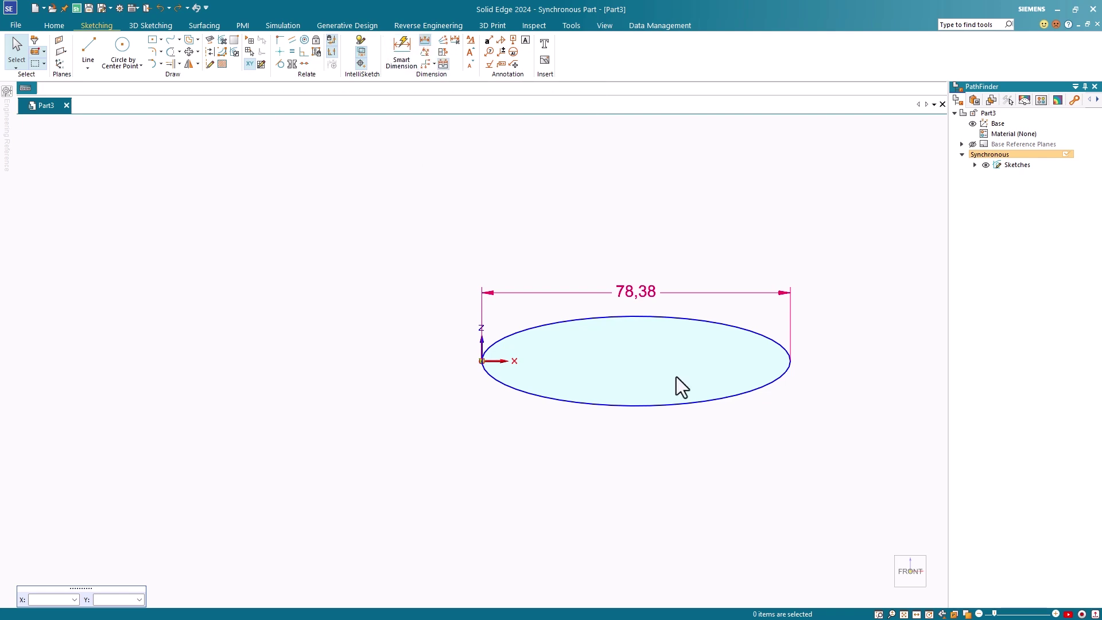
click(636, 317)
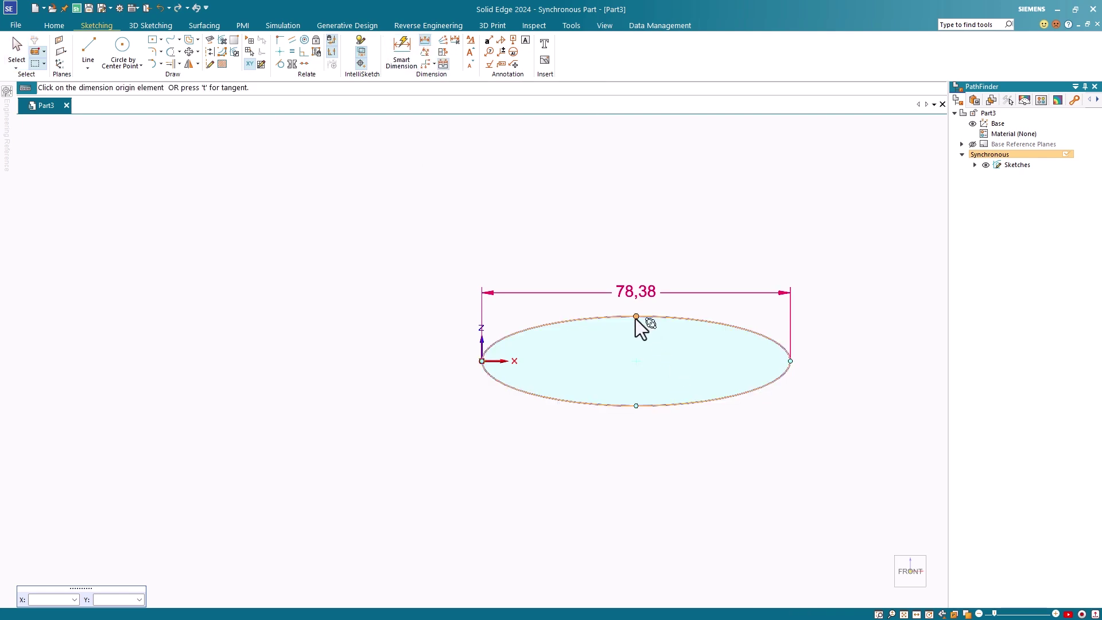
click(638, 406)
click(837, 394)
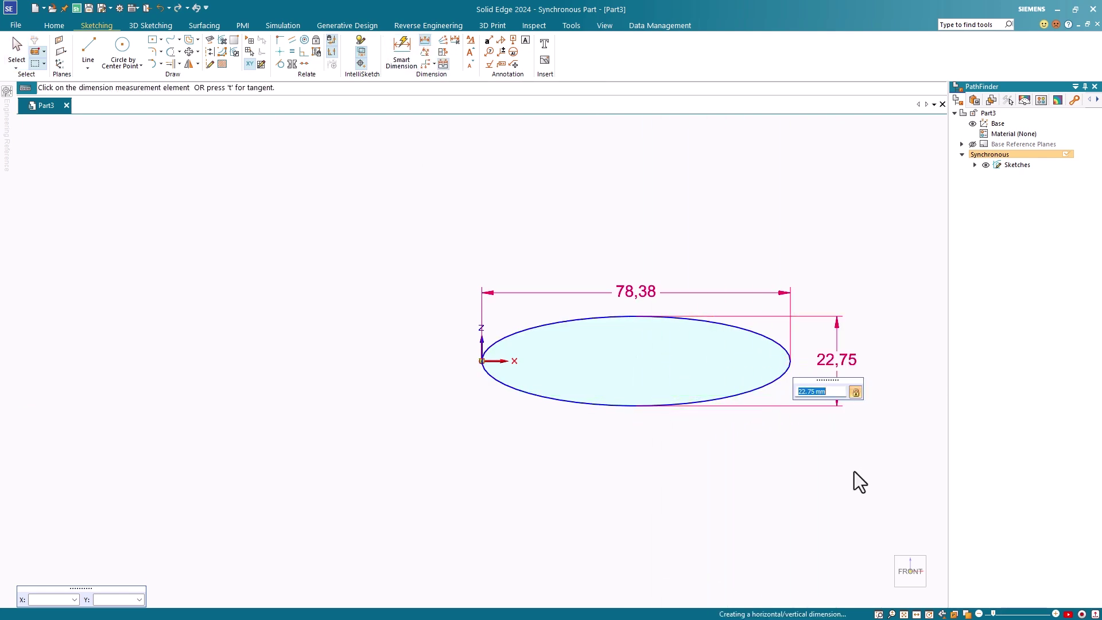
text(25)
key(Return)
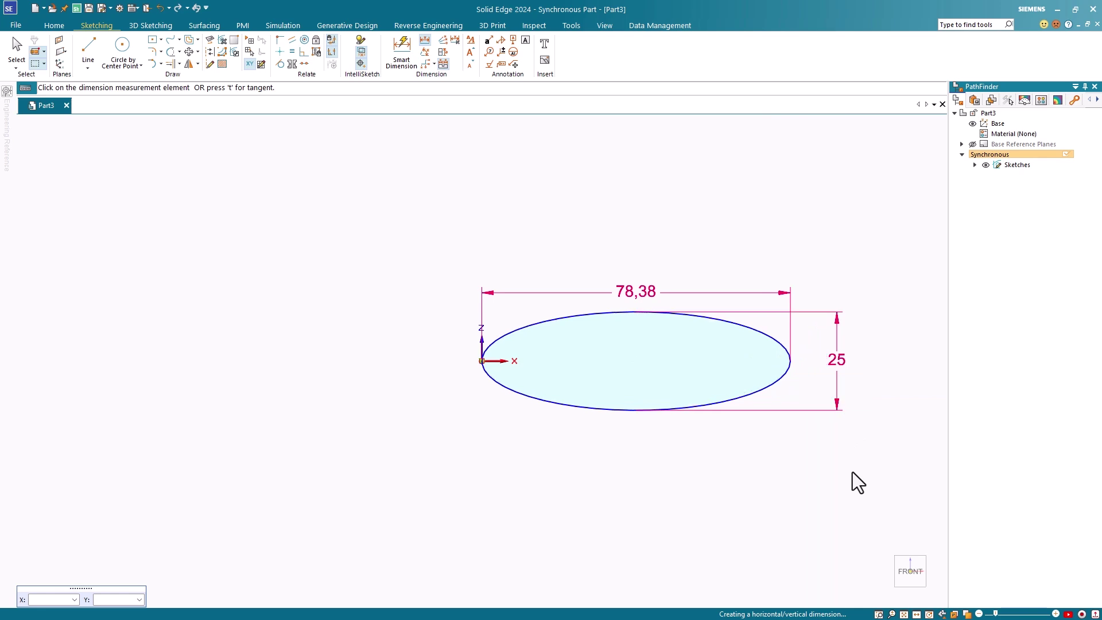
- Edit the width dimension to 75
click(17, 50)
click(633, 291)
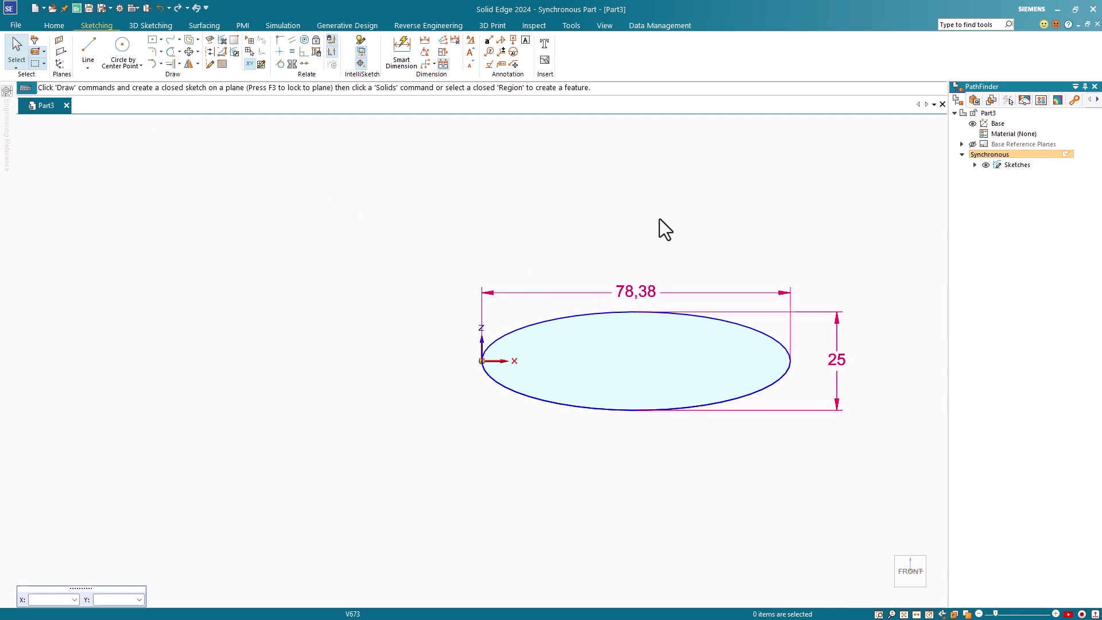
text(75)
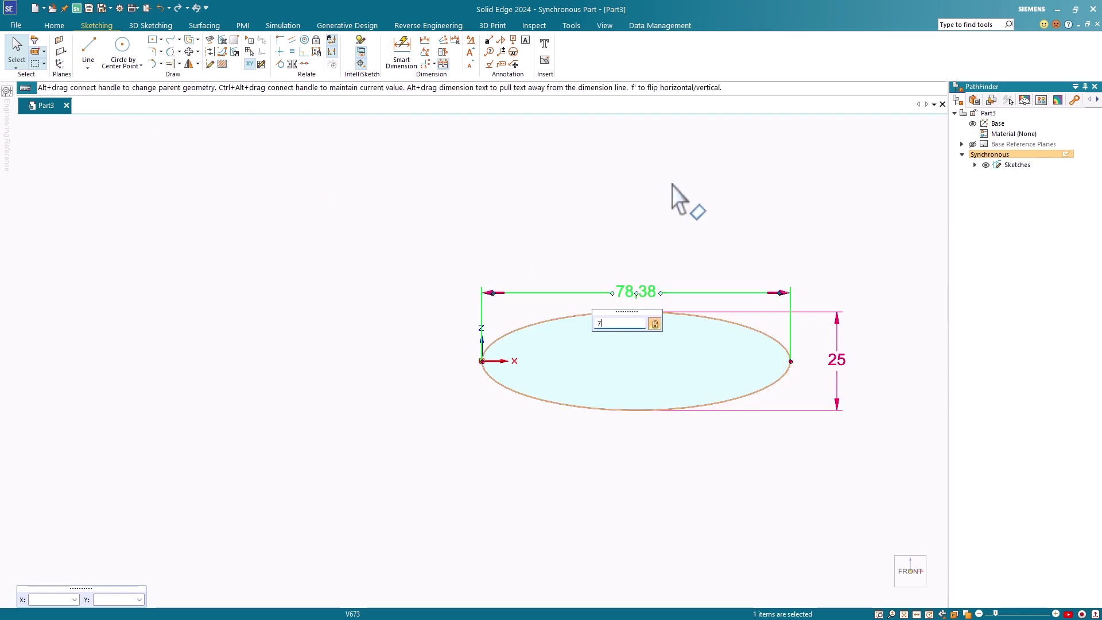
key(Return)
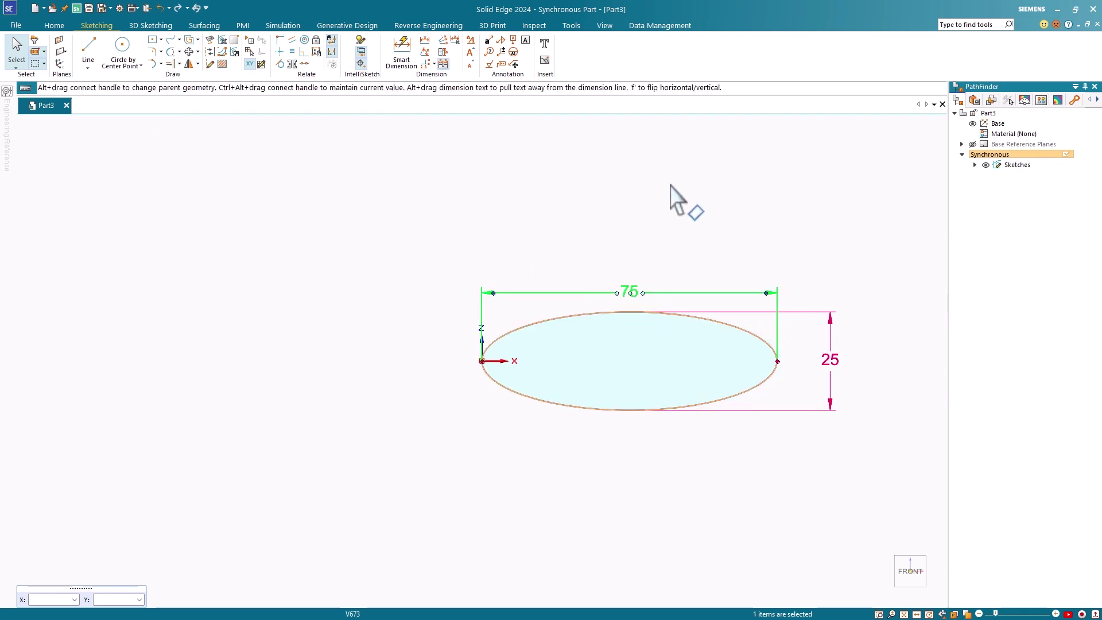
click(637, 454)
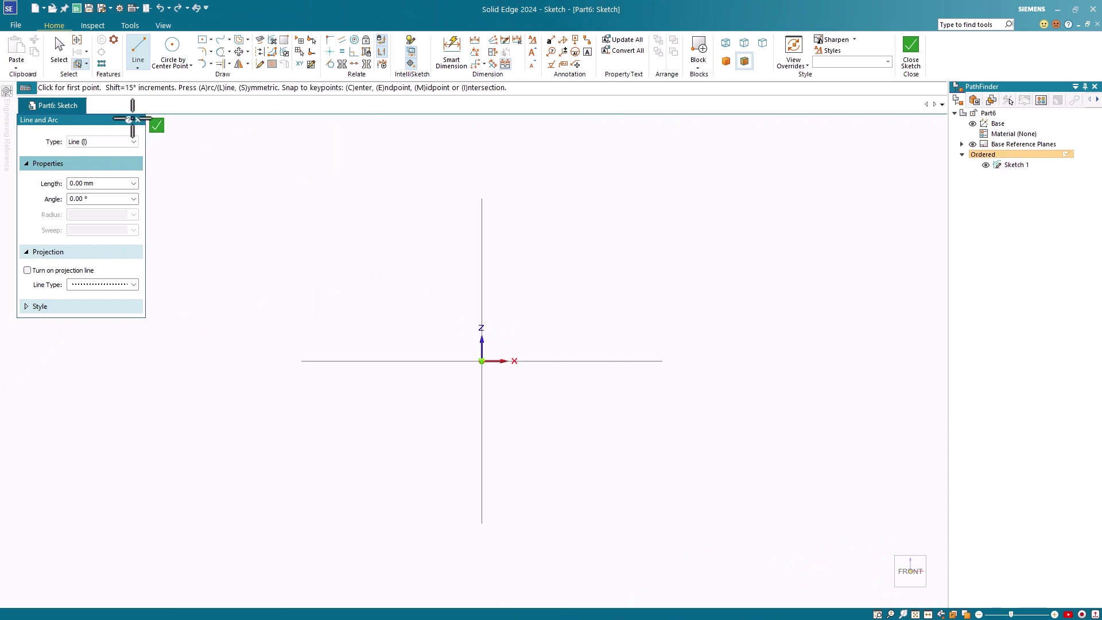
- Choose FreeSketch from the Line dropdown on the Home tab
click(139, 70)
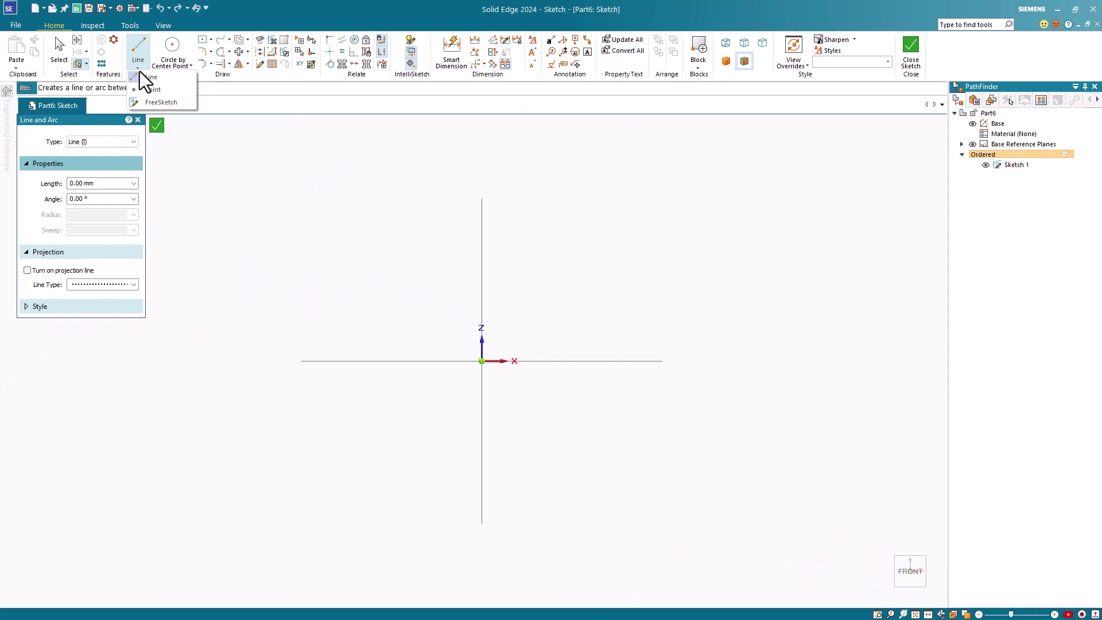
click(178, 104)
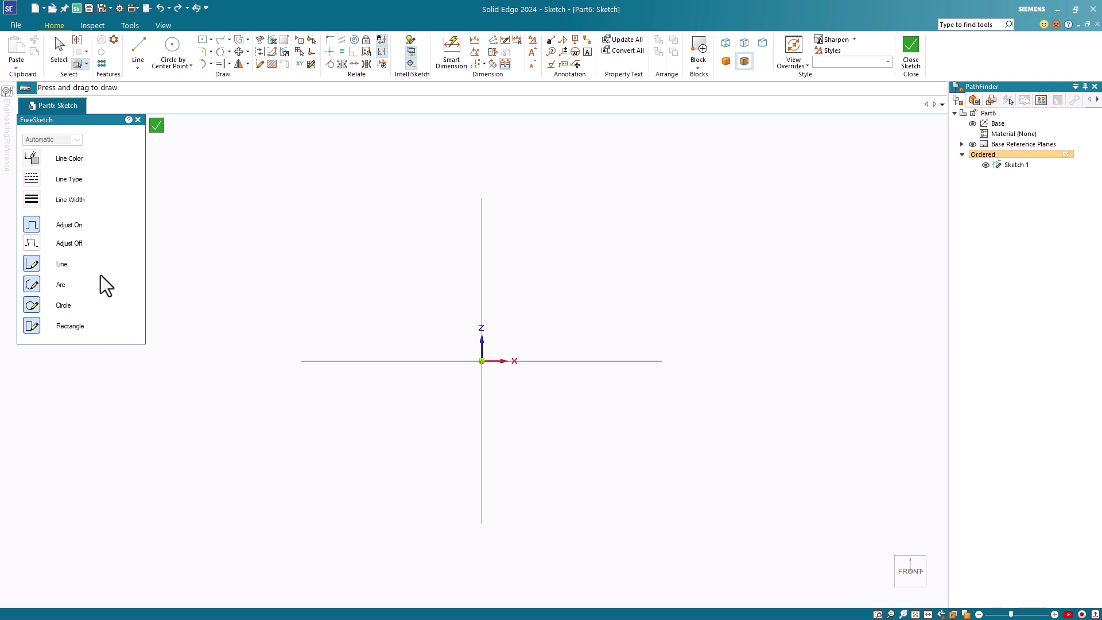
- With only Rectangle recognition on, freehand a square around the origin, then add Circle recognition and sketch a circle to its right
click(31, 264)
click(32, 283)
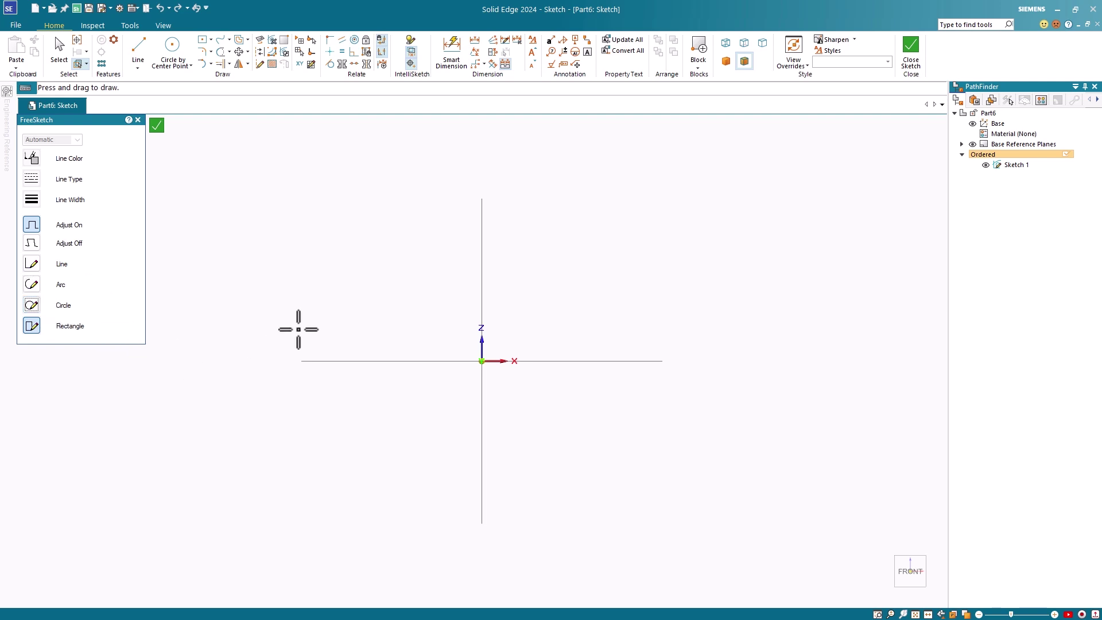
mouse_move(373, 241)
mouse_down()
mouse_move(358, 462)
mouse_move(596, 466)
mouse_move(595, 295)
mouse_move(554, 236)
mouse_move(370, 233)
mouse_up()
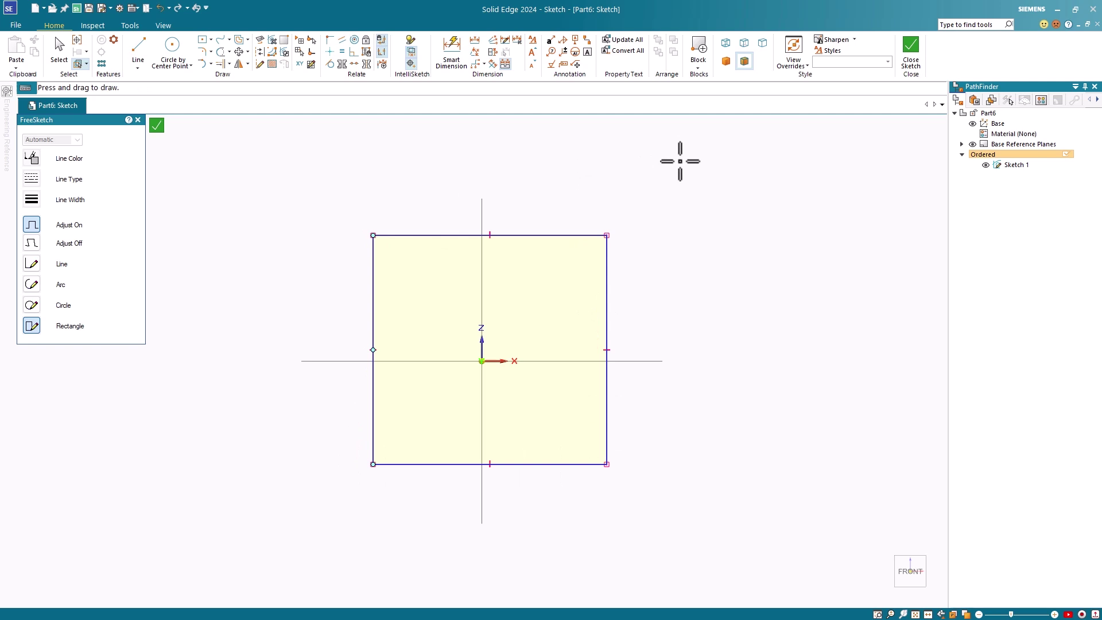
click(32, 304)
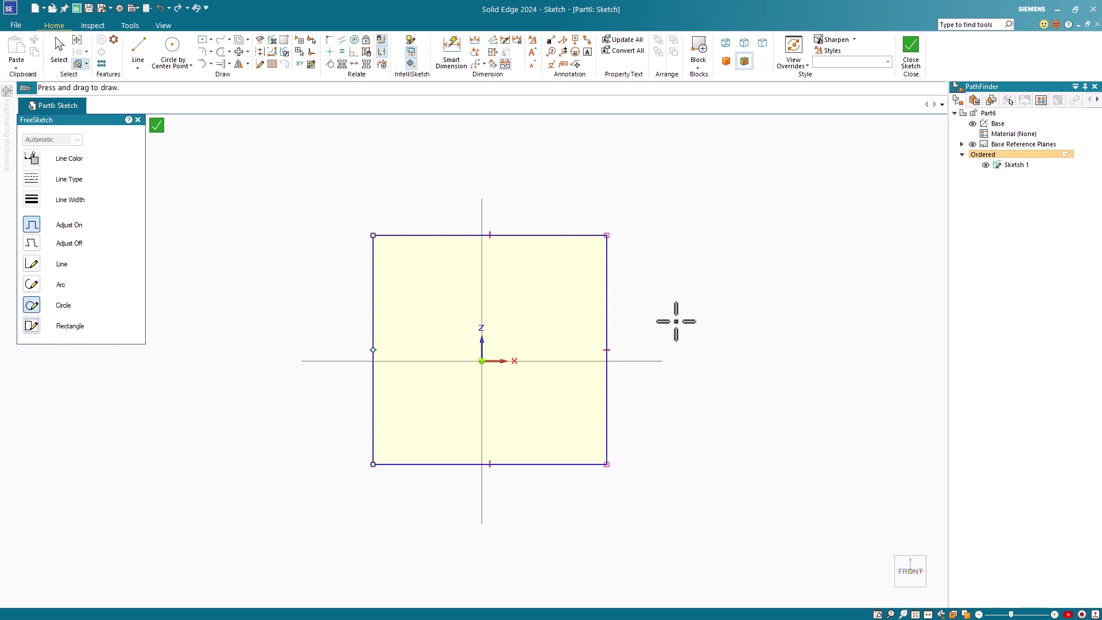
mouse_move(834, 218)
mouse_down()
mouse_move(757, 237)
mouse_move(814, 320)
mouse_move(844, 243)
mouse_move(840, 214)
mouse_up()
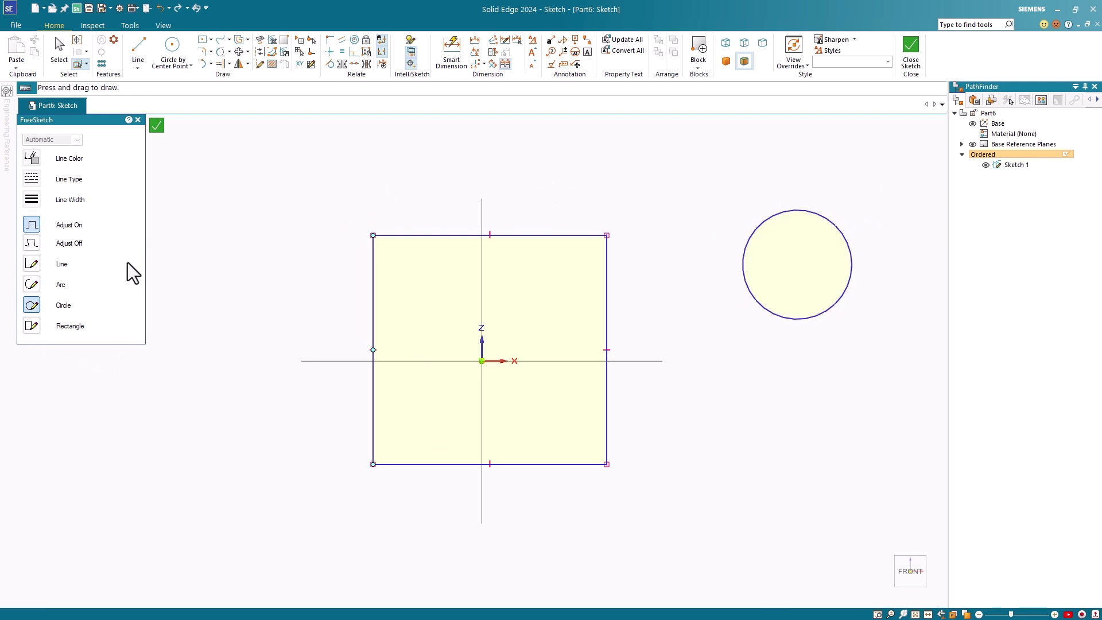
- Re-enable Line and Arc recognition and freehand a line bending down past the top right
click(36, 282)
click(36, 308)
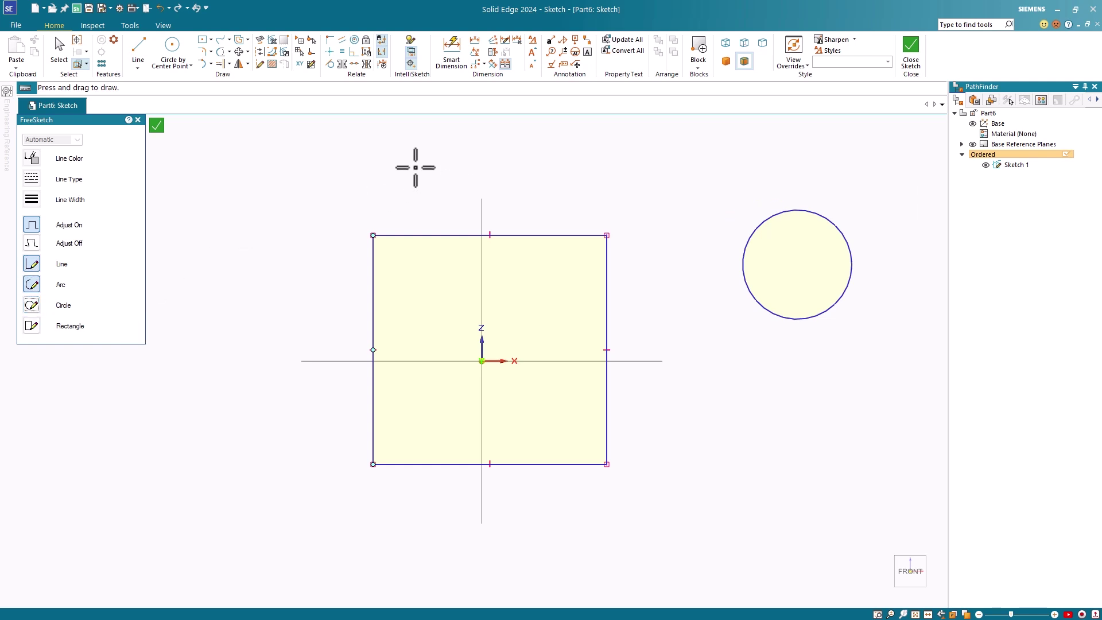
mouse_move(389, 164)
mouse_down()
mouse_move(640, 172)
mouse_move(672, 227)
mouse_move(666, 434)
mouse_up()
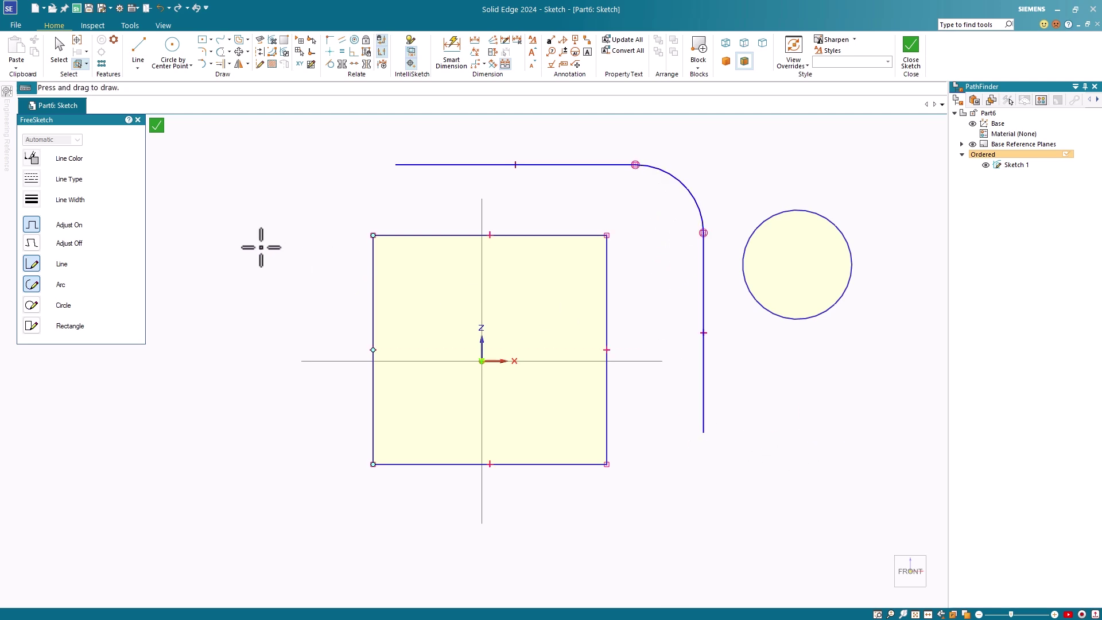
- With Adjust off, freehand a diagonal line and a wavy curve on the left
click(69, 244)
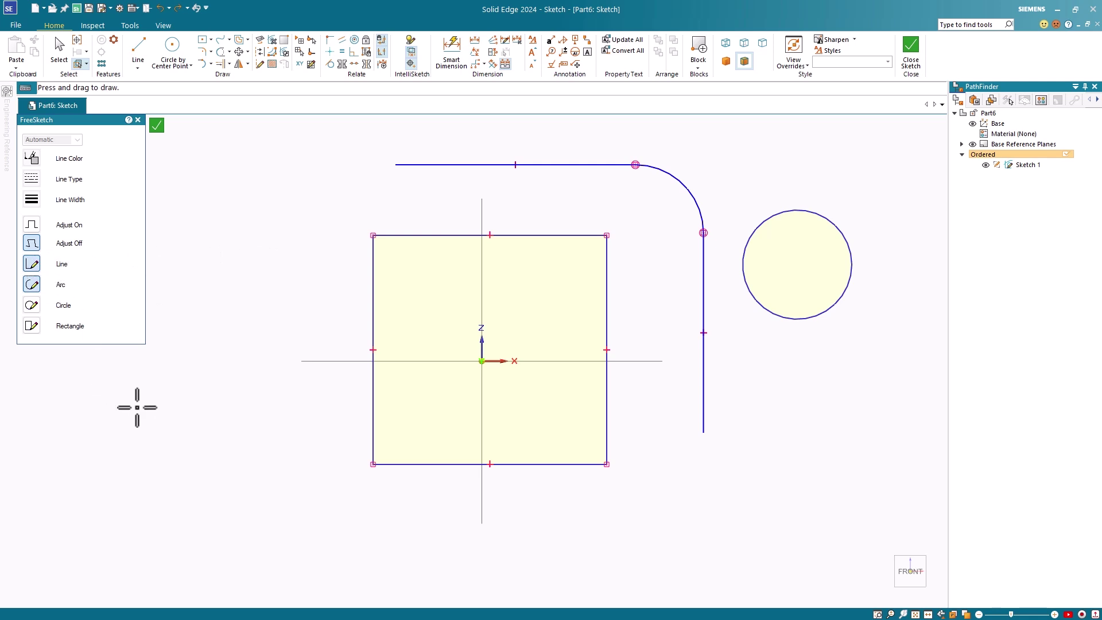
drag(148, 409, 319, 193)
mouse_move(178, 469)
mouse_down()
mouse_move(249, 459)
mouse_move(267, 394)
mouse_move(300, 343)
mouse_move(350, 301)
mouse_move(444, 190)
mouse_up()
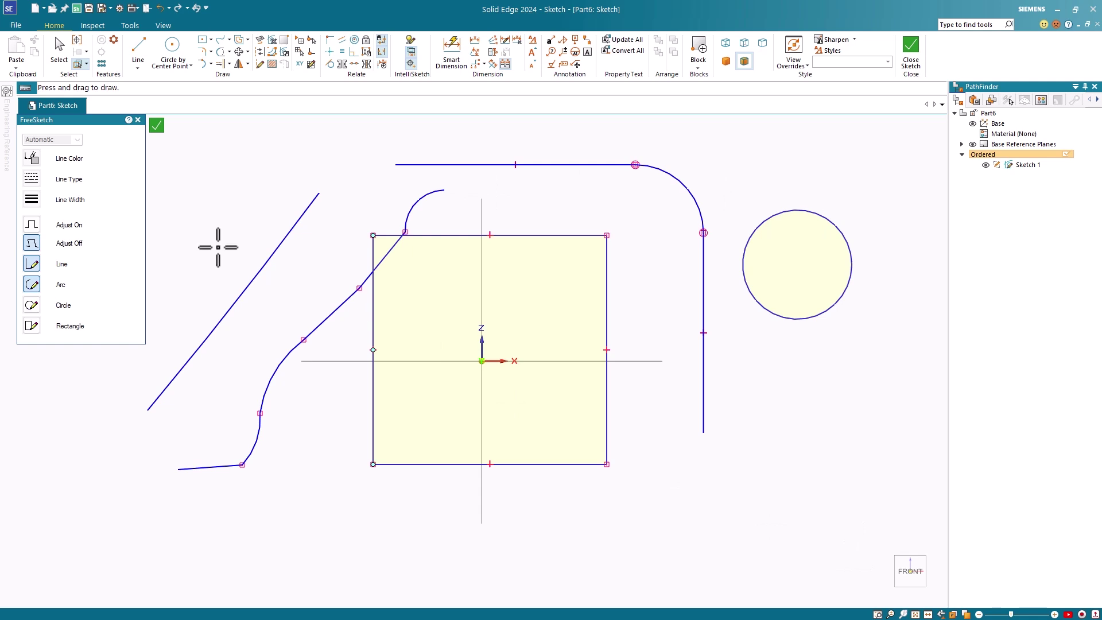
- Finish the freehand sketch, delete Sketch 1, and transition Part6 to Synchronous
click(157, 128)
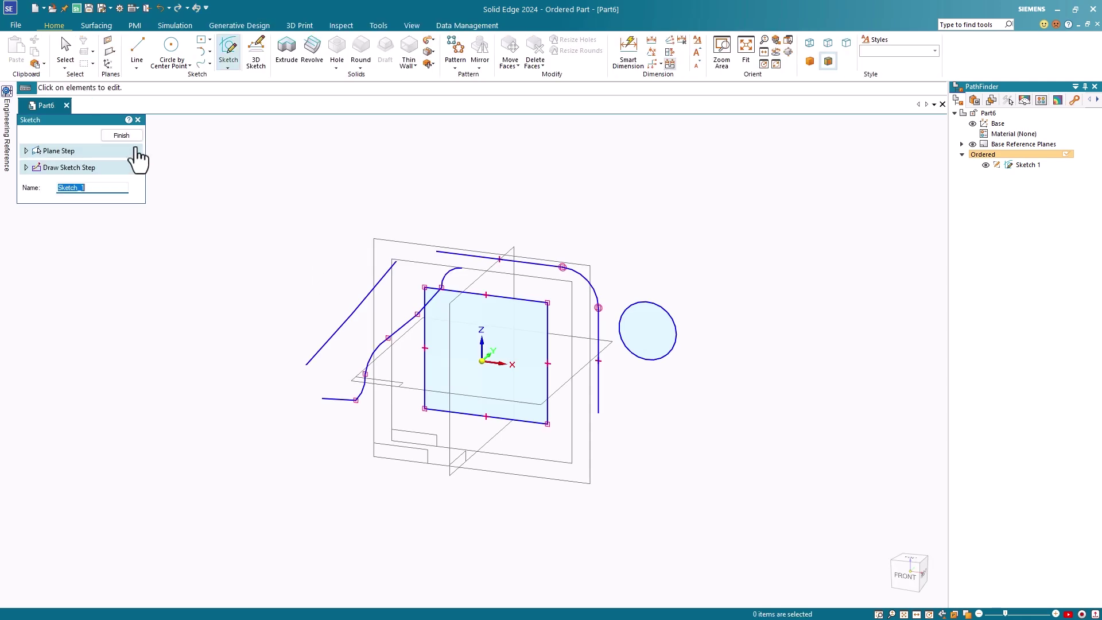
click(121, 135)
click(67, 54)
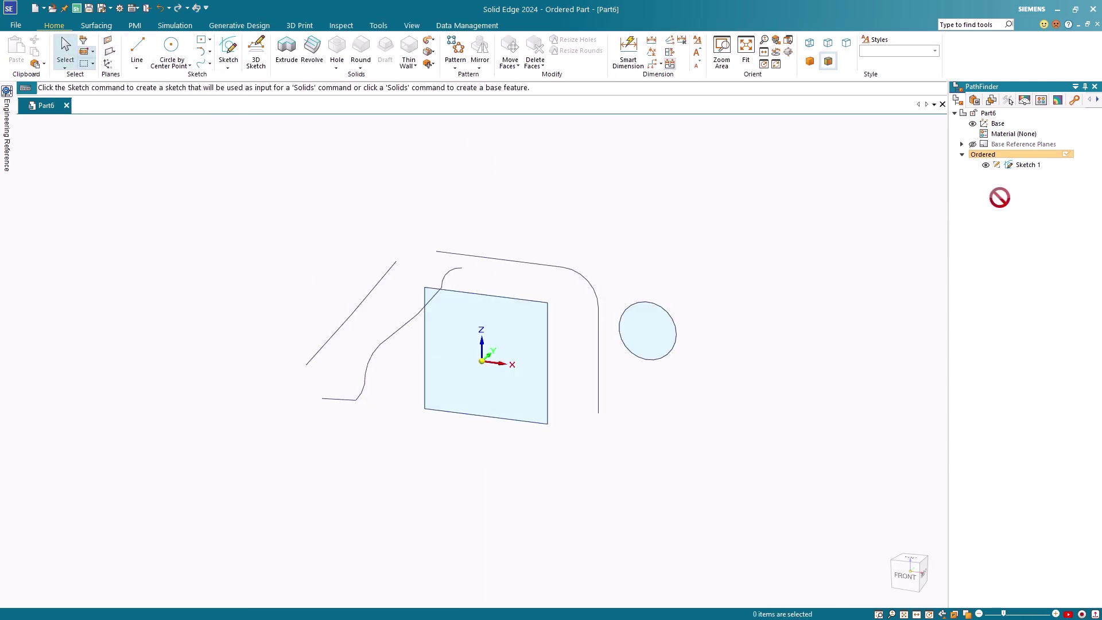
right_click(1033, 167)
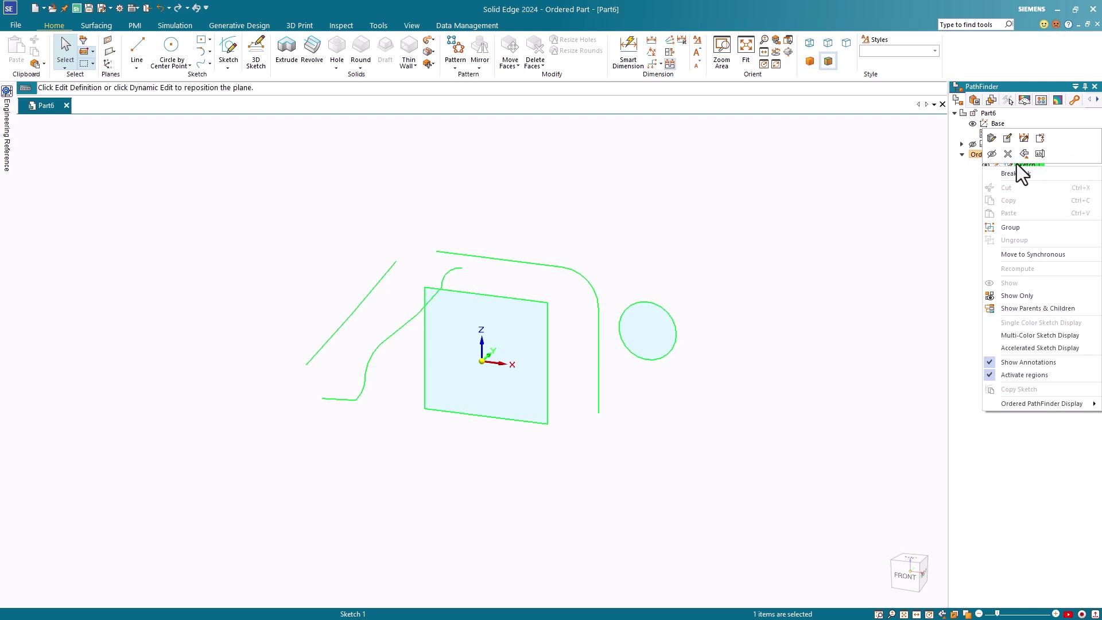
click(1008, 154)
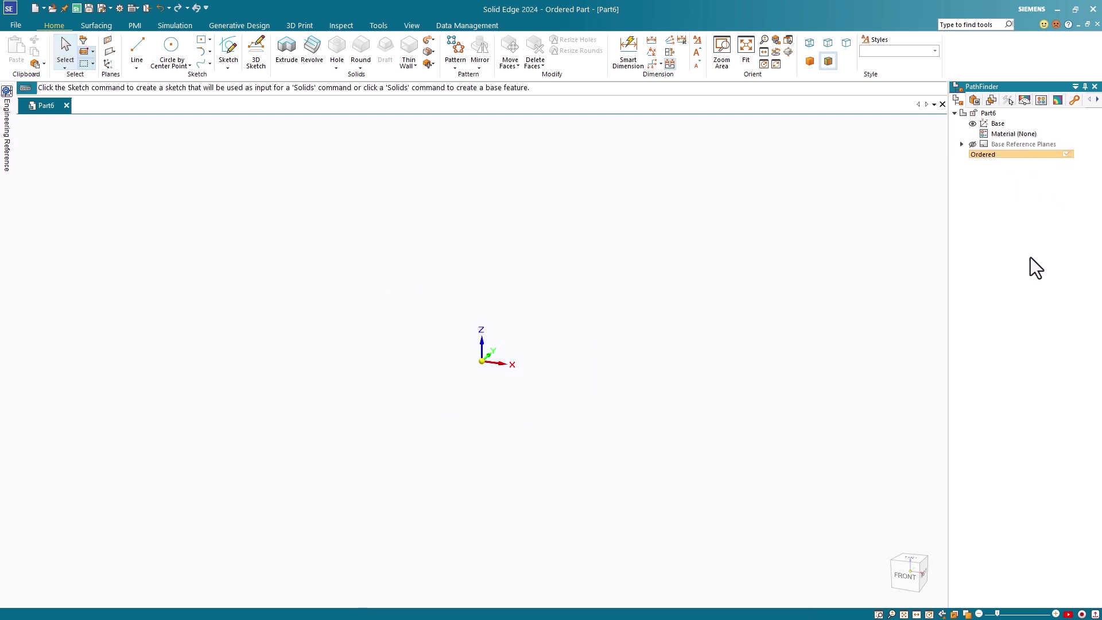
right_click(1011, 156)
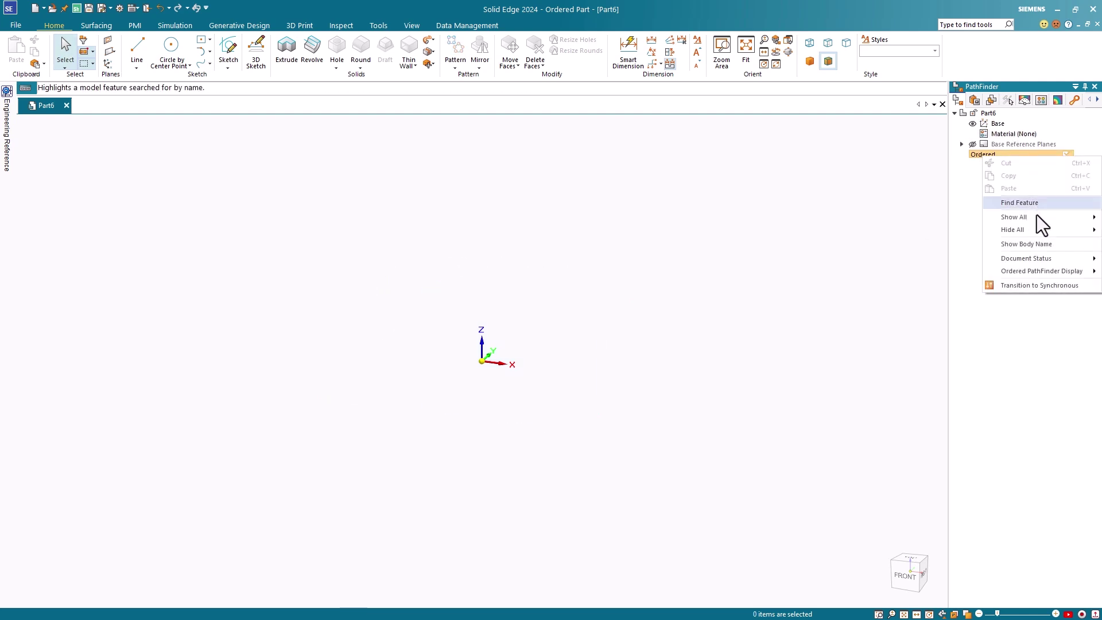
click(1040, 285)
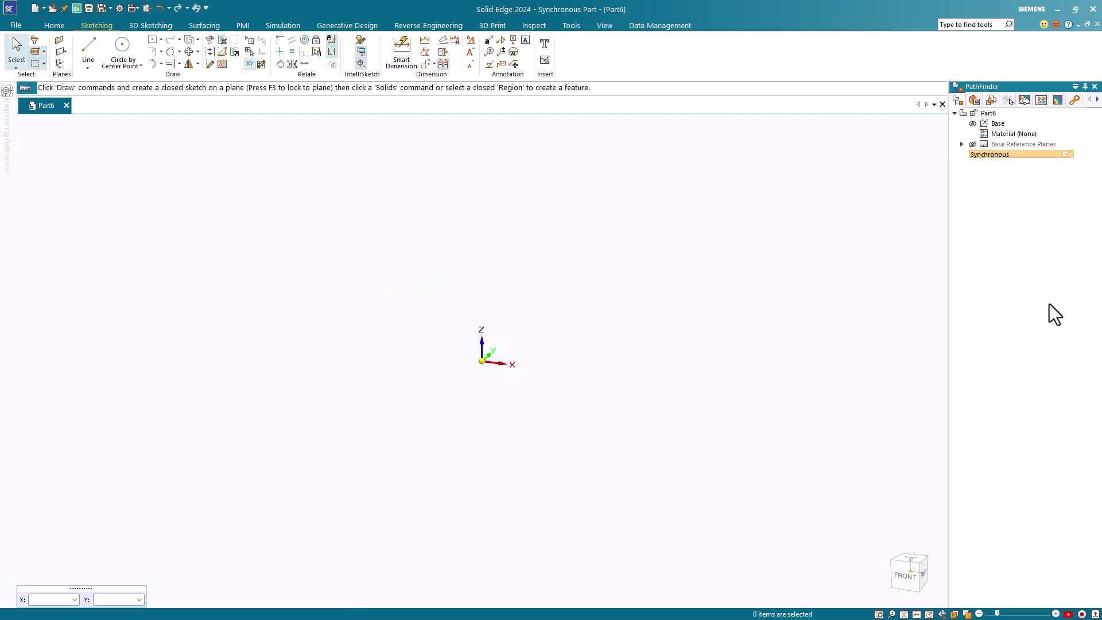
- Try FreeSketch and close it, then start the Draw pen command on the Front (xz) plane
click(87, 68)
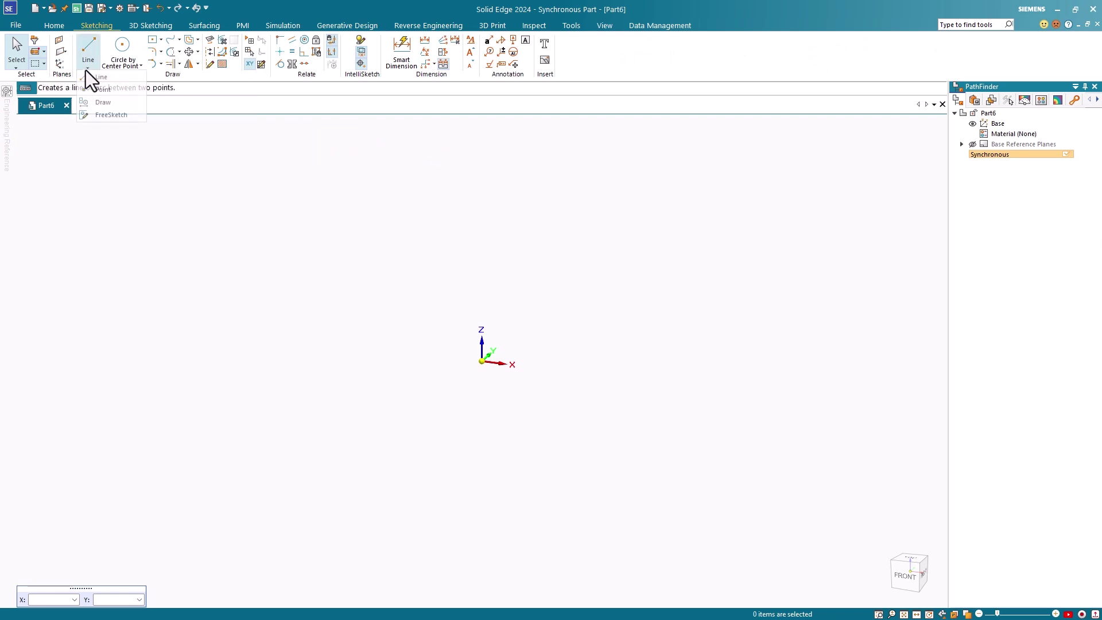
click(108, 115)
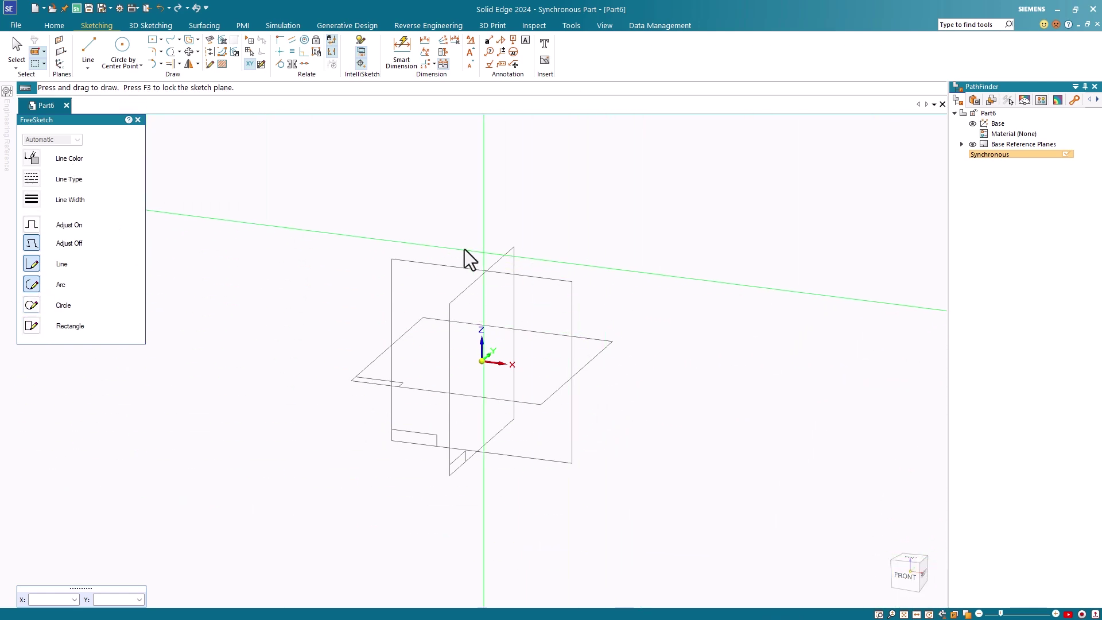
click(141, 120)
click(90, 68)
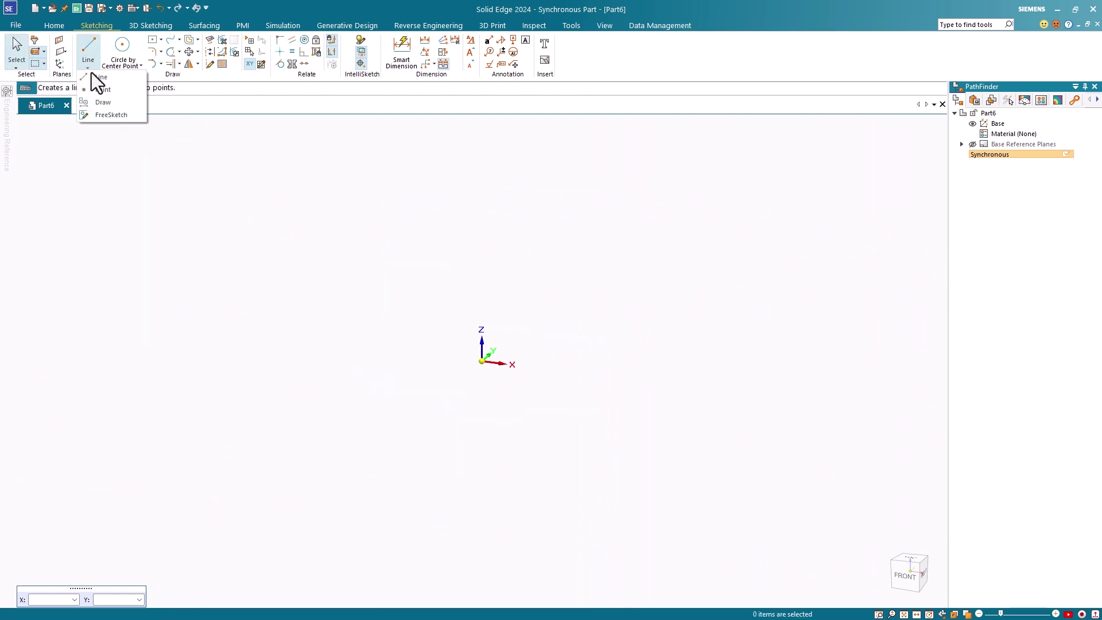
click(108, 104)
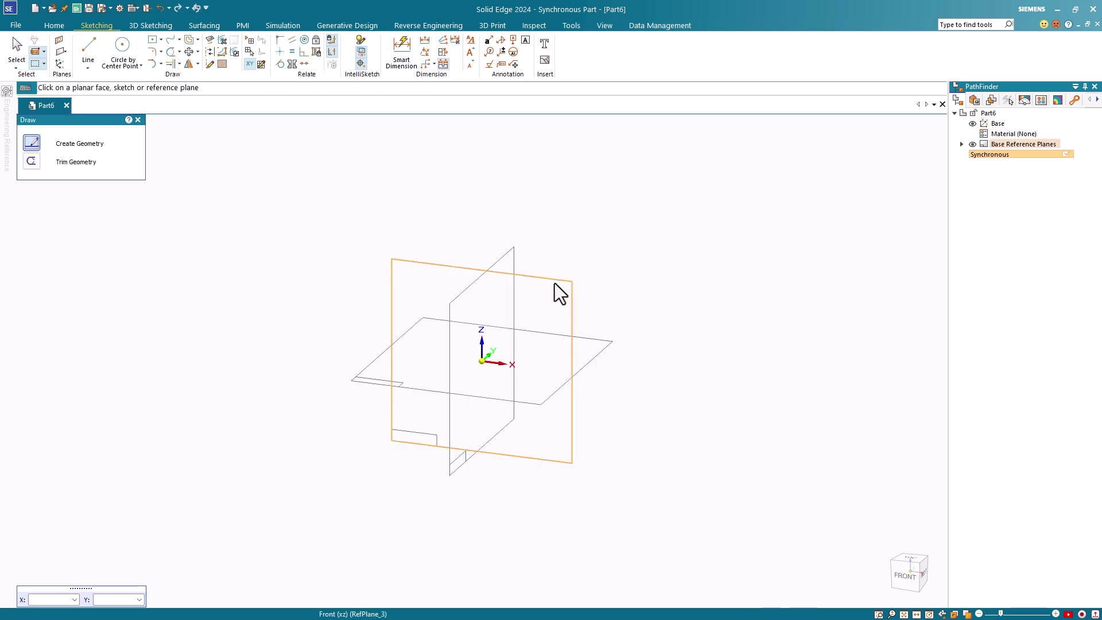
click(555, 283)
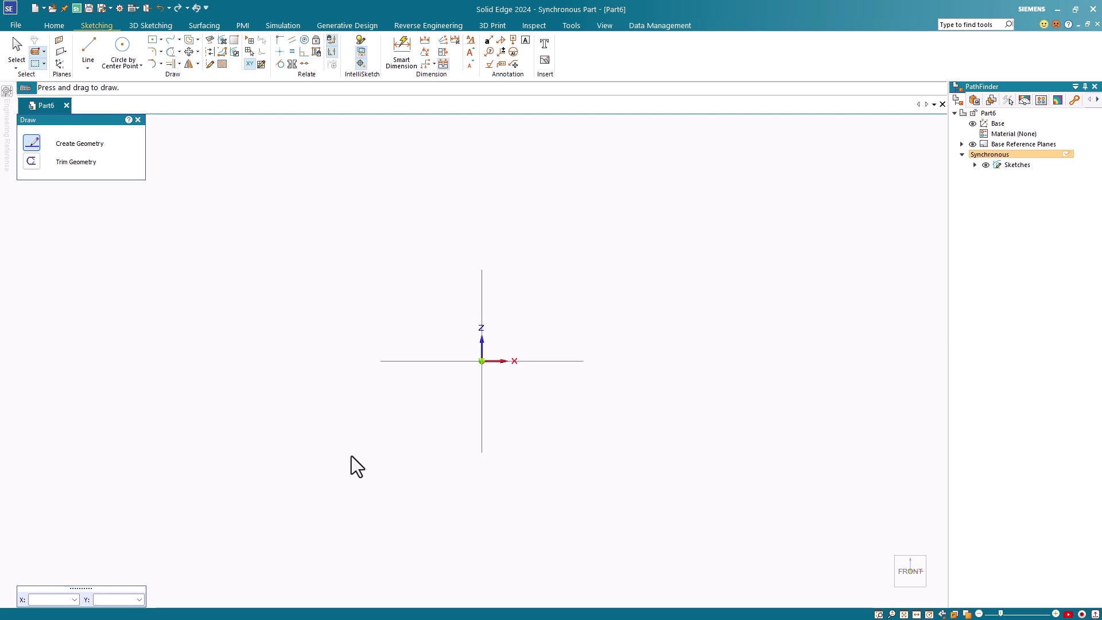
- Pen-draw a smoothed arch around the origin and a rectangle to its right
mouse_move(351, 454)
mouse_down()
mouse_move(344, 357)
mouse_move(382, 275)
mouse_move(460, 226)
mouse_move(548, 211)
mouse_move(604, 339)
mouse_up()
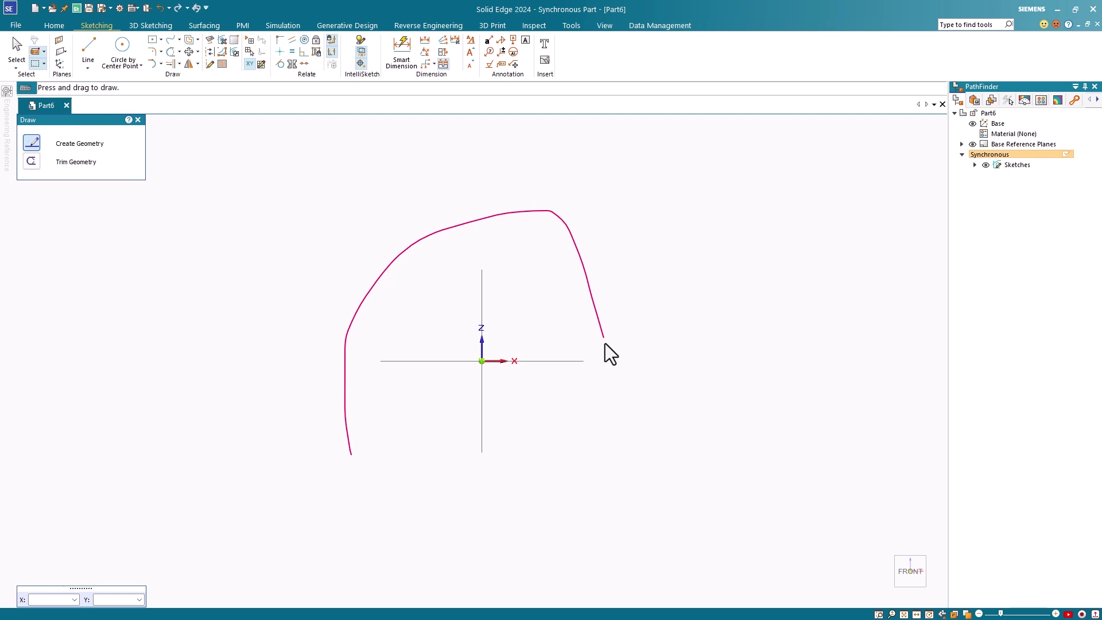
drag(618, 467, 614, 474)
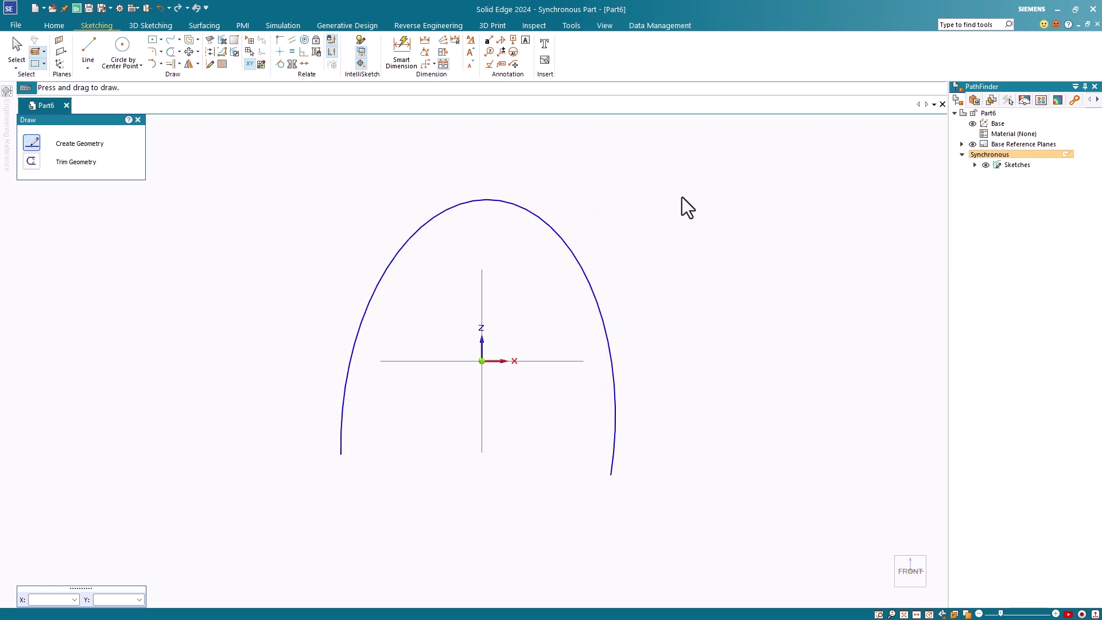
mouse_move(773, 195)
mouse_down()
mouse_move(796, 230)
mouse_move(798, 347)
mouse_move(656, 351)
mouse_move(656, 181)
mouse_up()
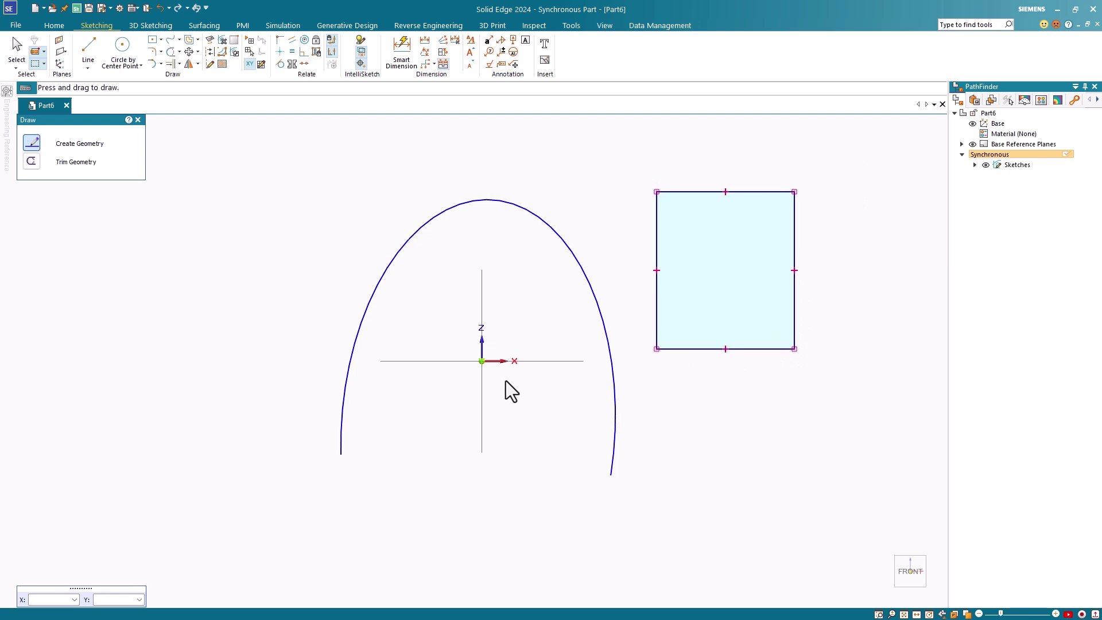
- Draw a loop fitted into a circle at left, crossed by a diagonal line
mouse_move(150, 212)
mouse_down()
mouse_move(82, 236)
mouse_move(88, 346)
mouse_move(219, 377)
mouse_up()
drag(106, 205, 103, 211)
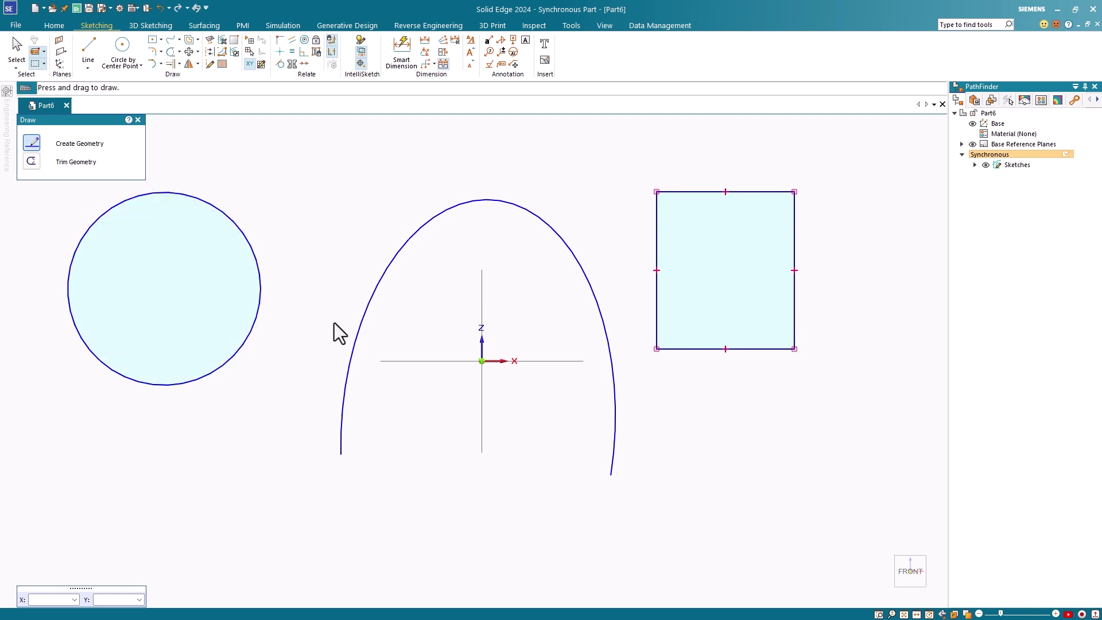
drag(32, 205, 248, 446)
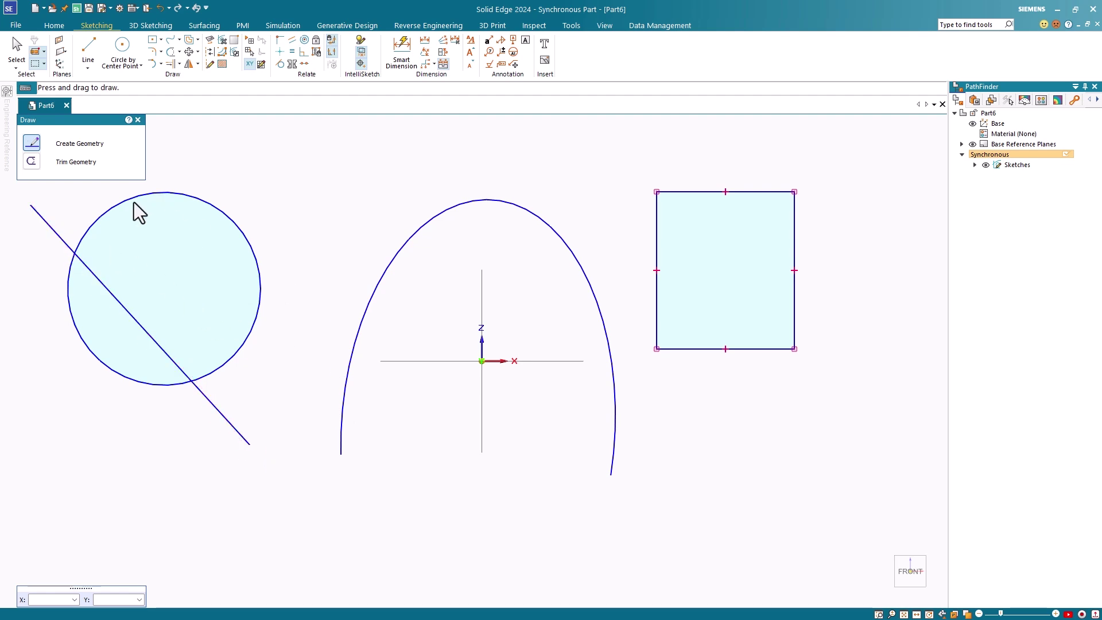
- Trim the circle's left arc beyond the diagonal line, leaving a half-circle
click(31, 162)
mouse_move(39, 302)
mouse_down()
mouse_move(72, 314)
mouse_move(167, 443)
mouse_move(205, 537)
mouse_up()
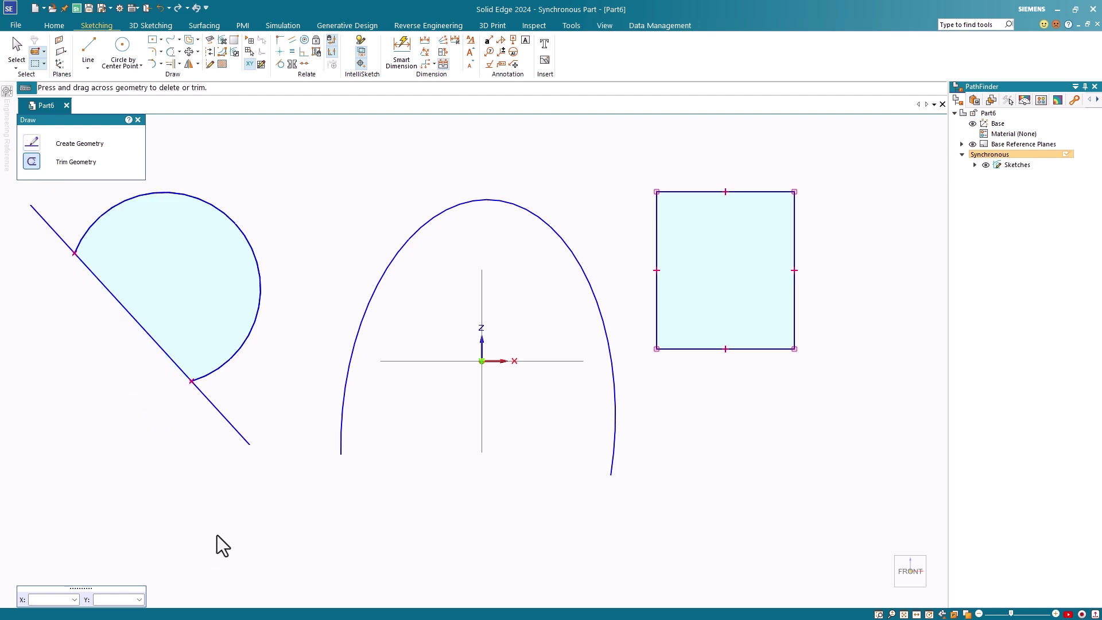
scroll(499, 529, down, 3)
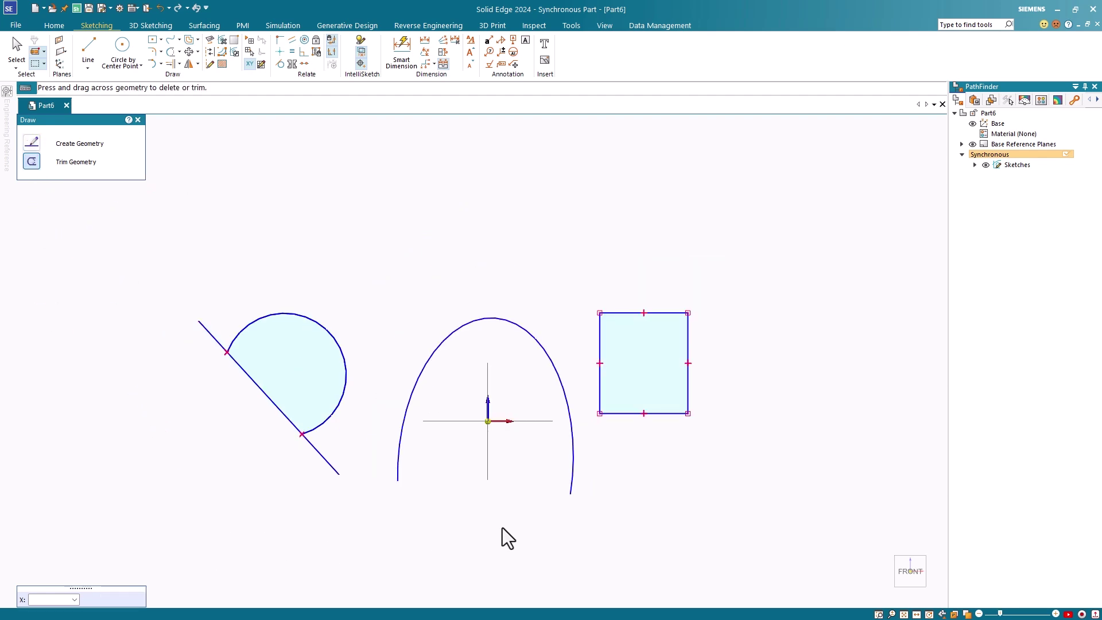
scroll(504, 526, up, 1)
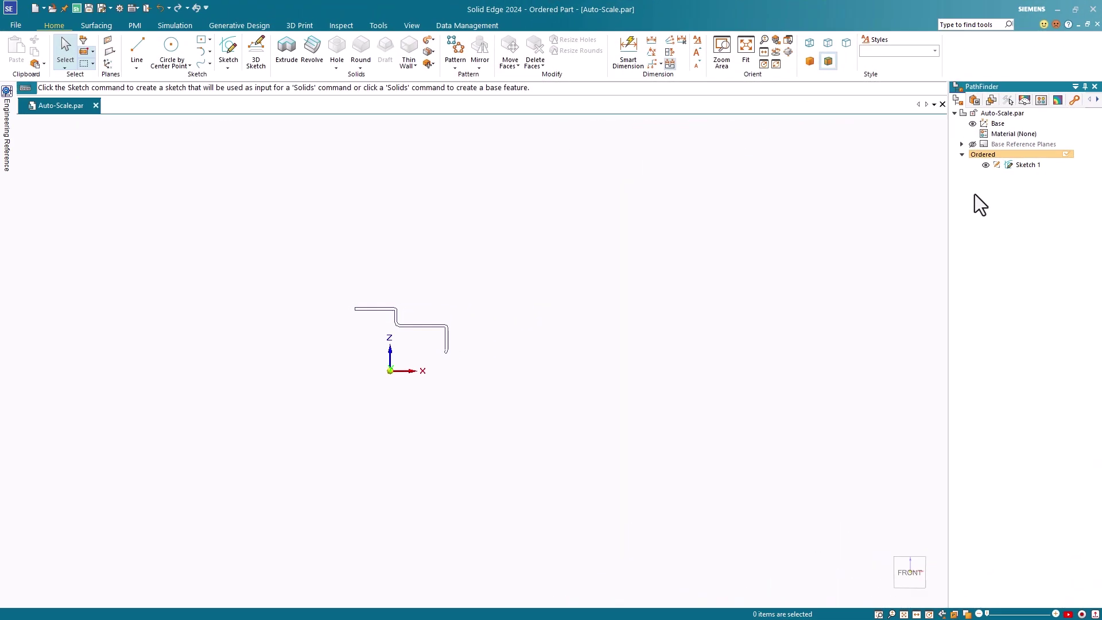
- Edit Sketch 1's profile and change the 1,5 thickness dimension to 4.5
click(1025, 165)
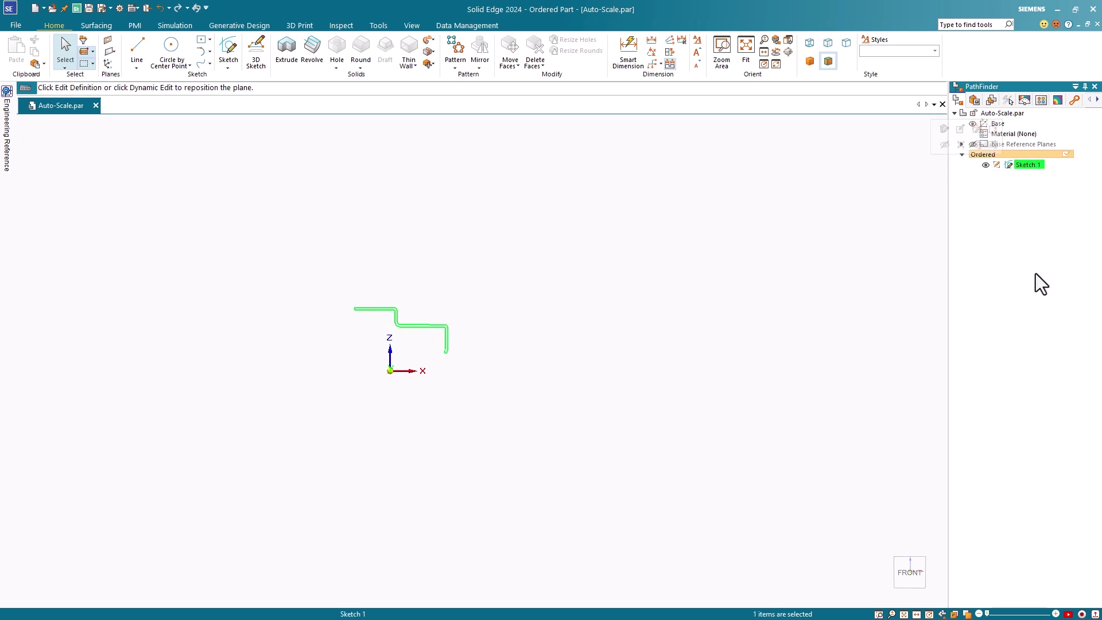
click(962, 130)
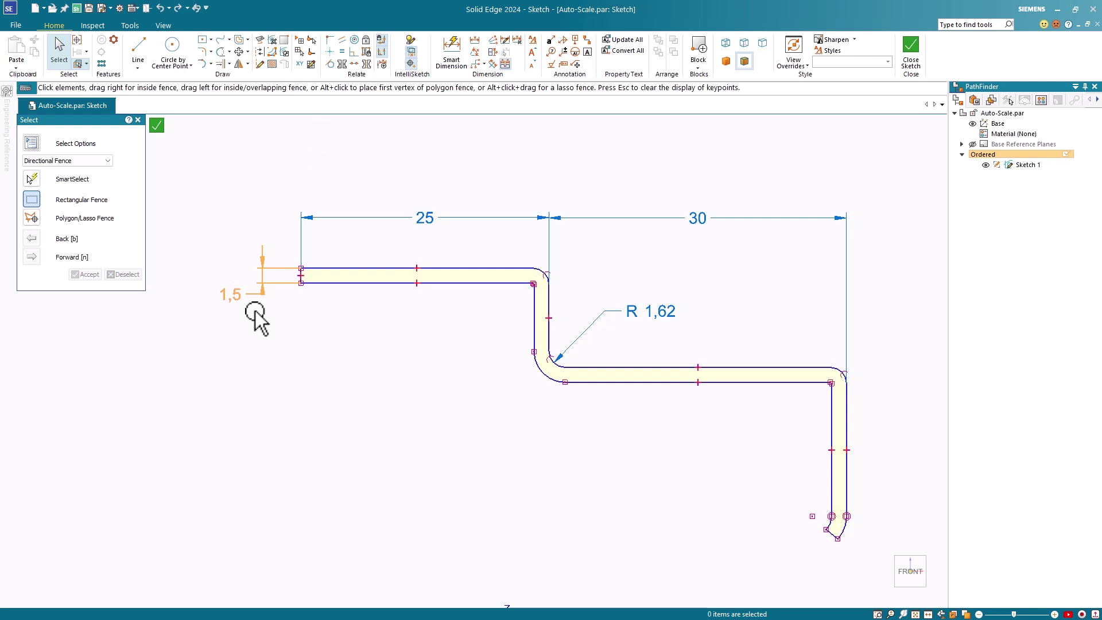
click(235, 299)
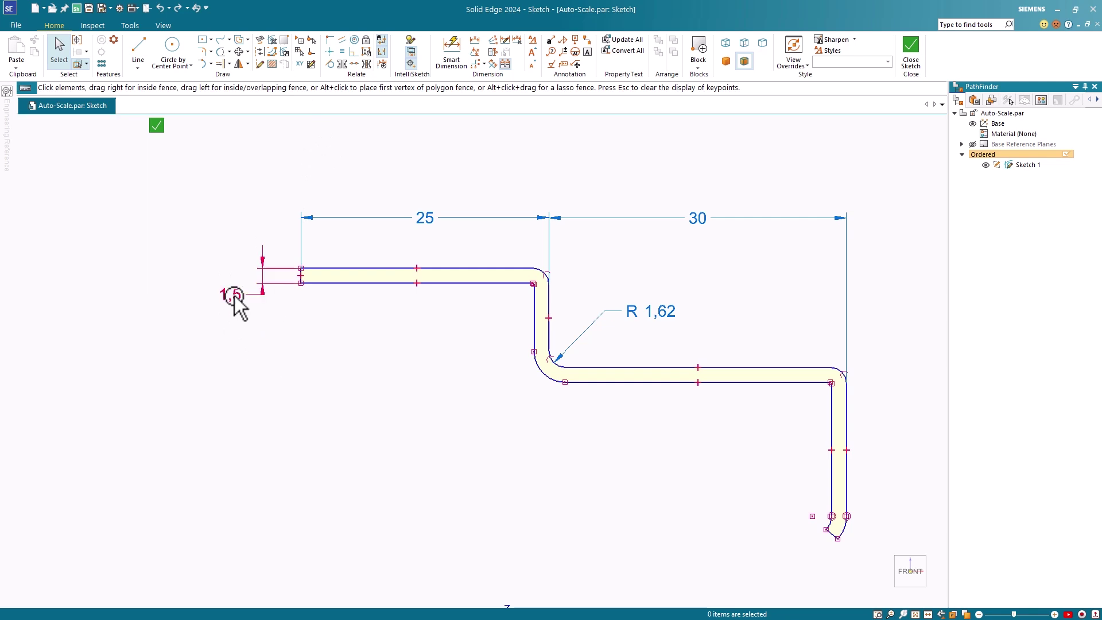
text(4.5)
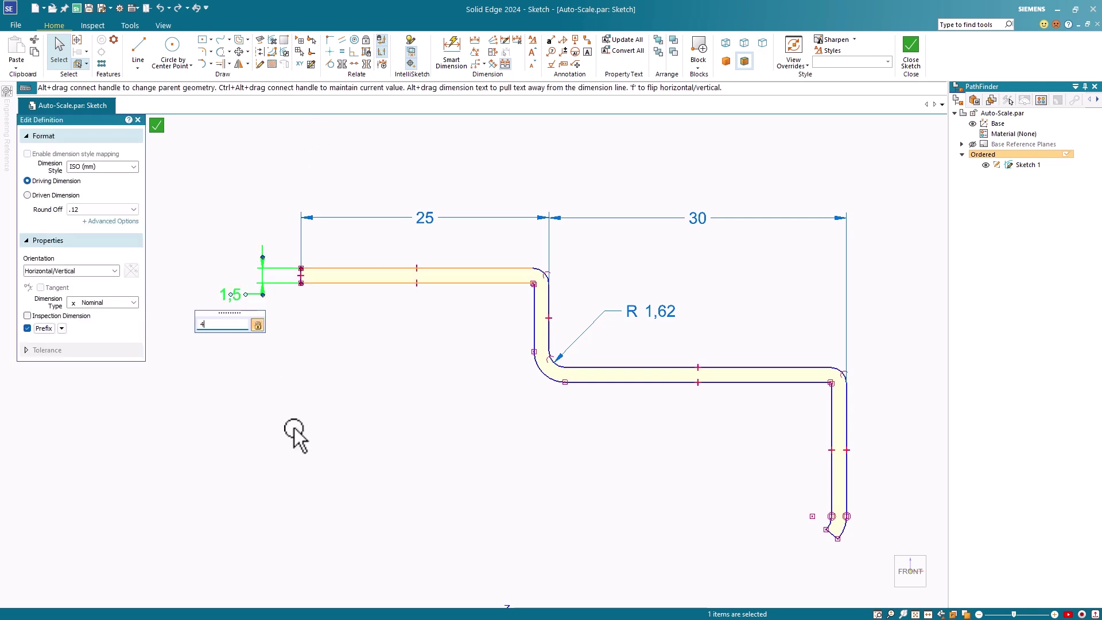
key(Return)
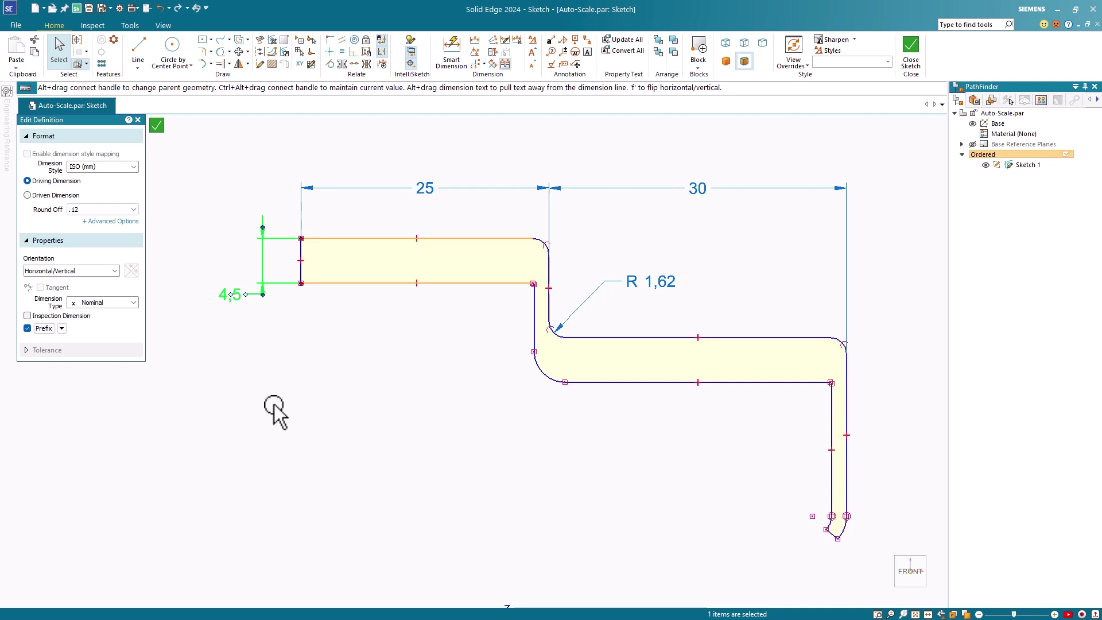
- Undo the change, enable Auto-Scale Sketch, and re-enter thickness 4.5 so lengths become 75 and 90
click(160, 10)
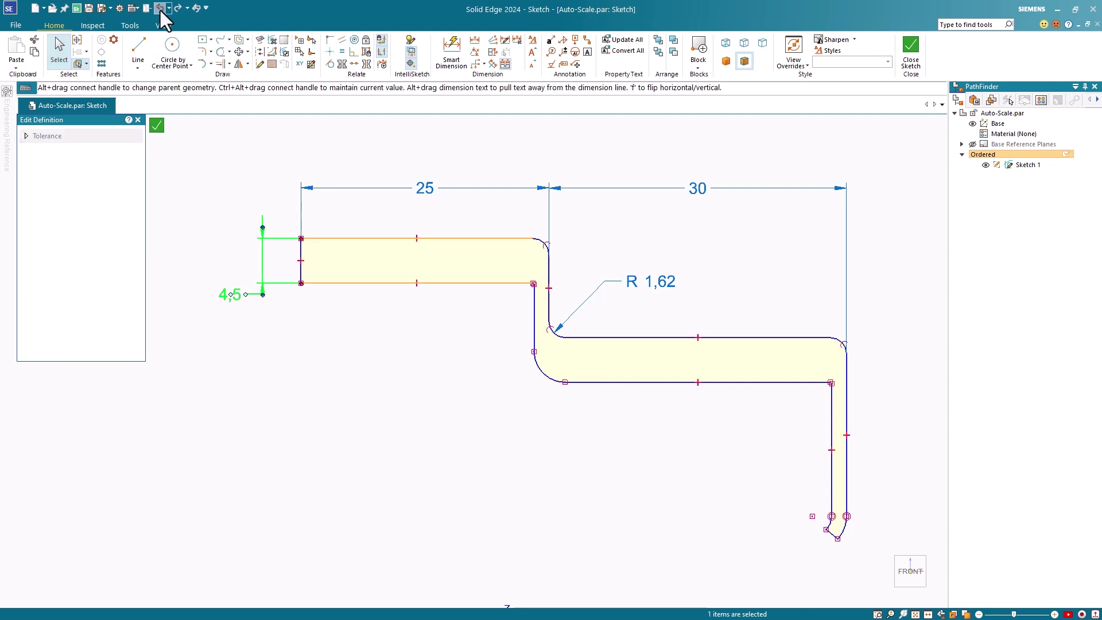
click(285, 53)
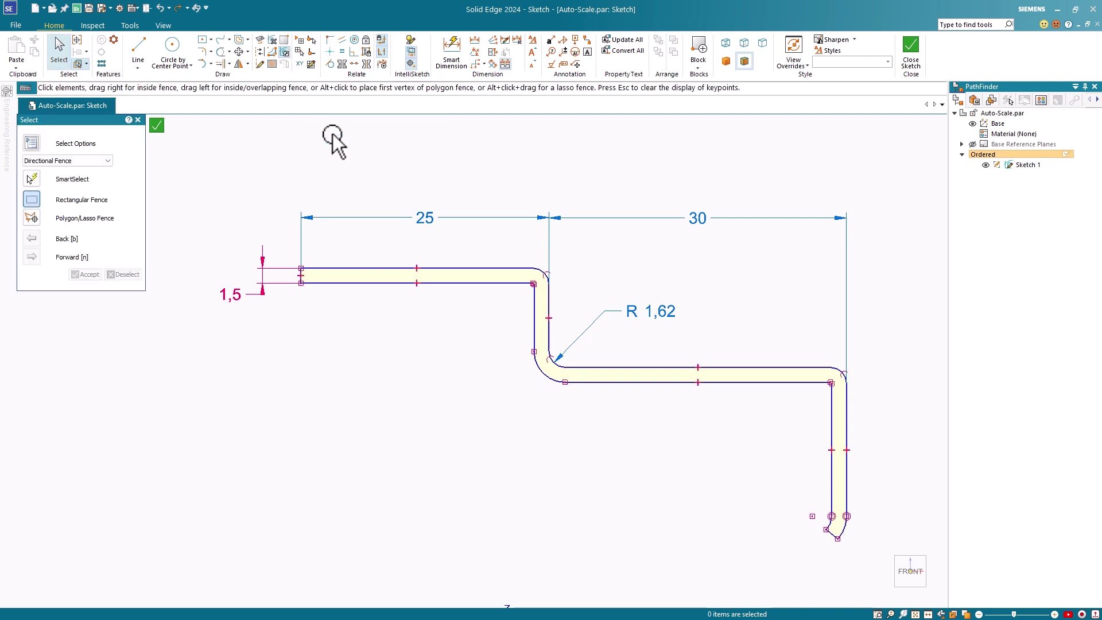
click(233, 296)
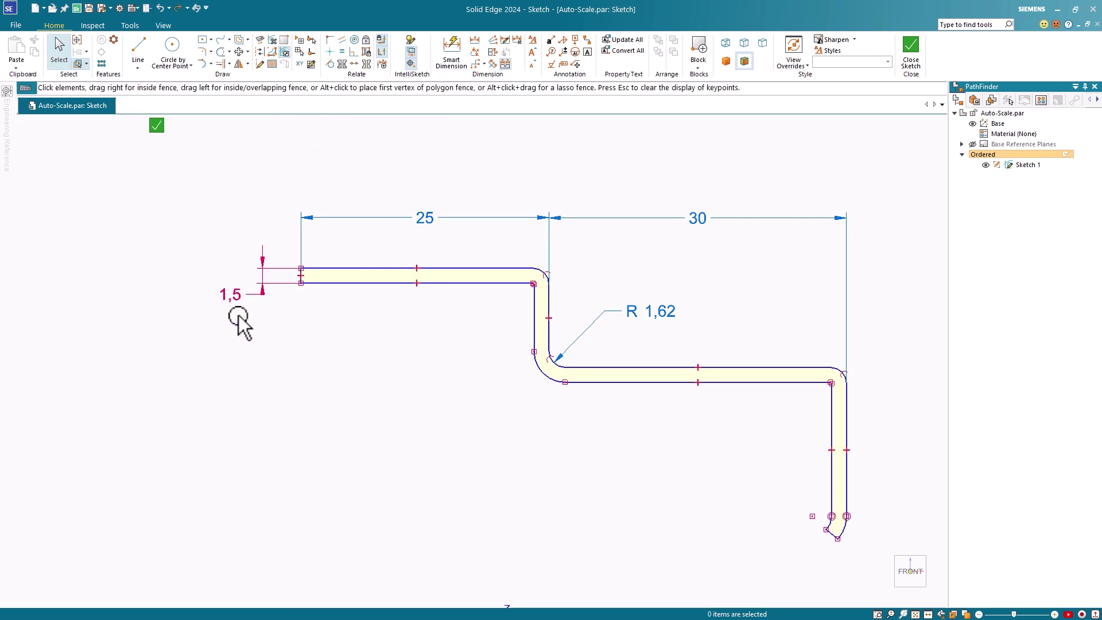
text(4.5)
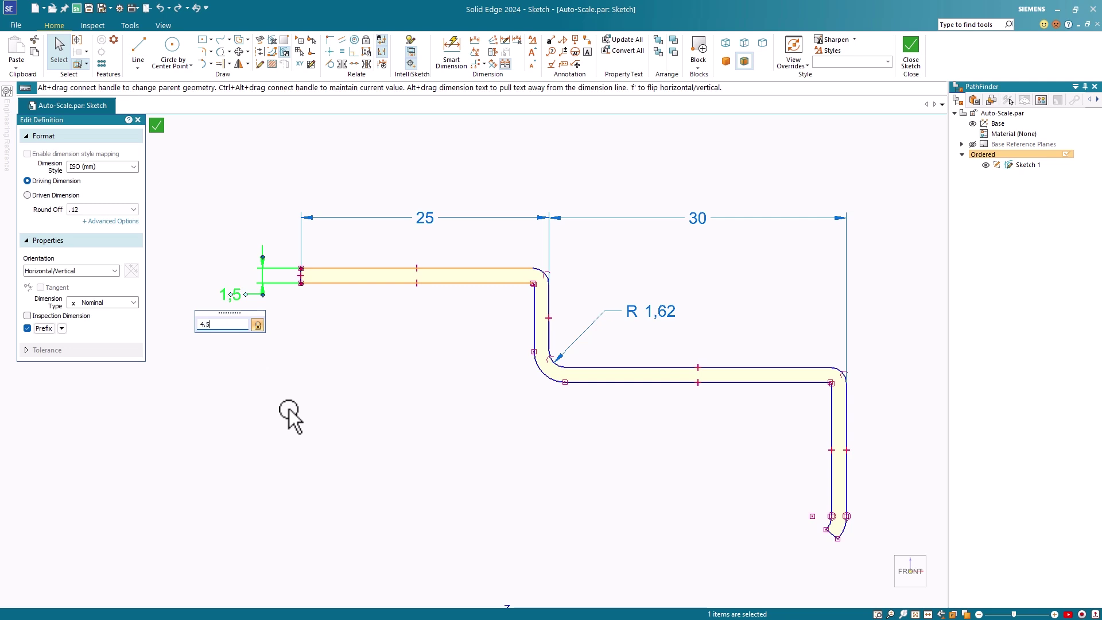
key(Return)
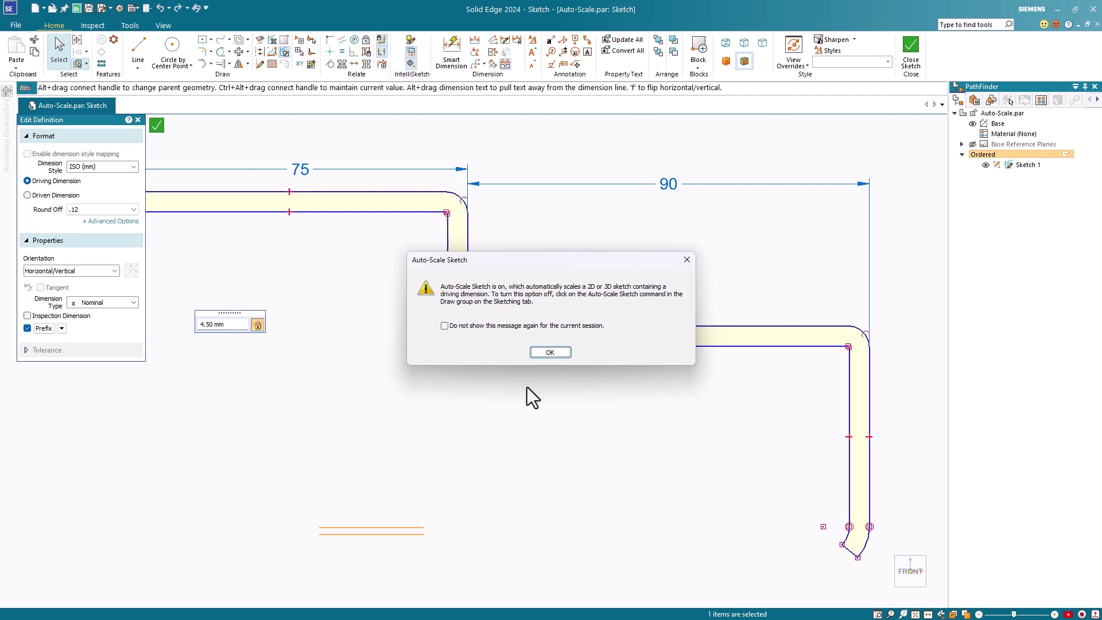
- Dismiss the Auto-Scale Sketch notice, clear the selection and close Sketch 1
click(561, 353)
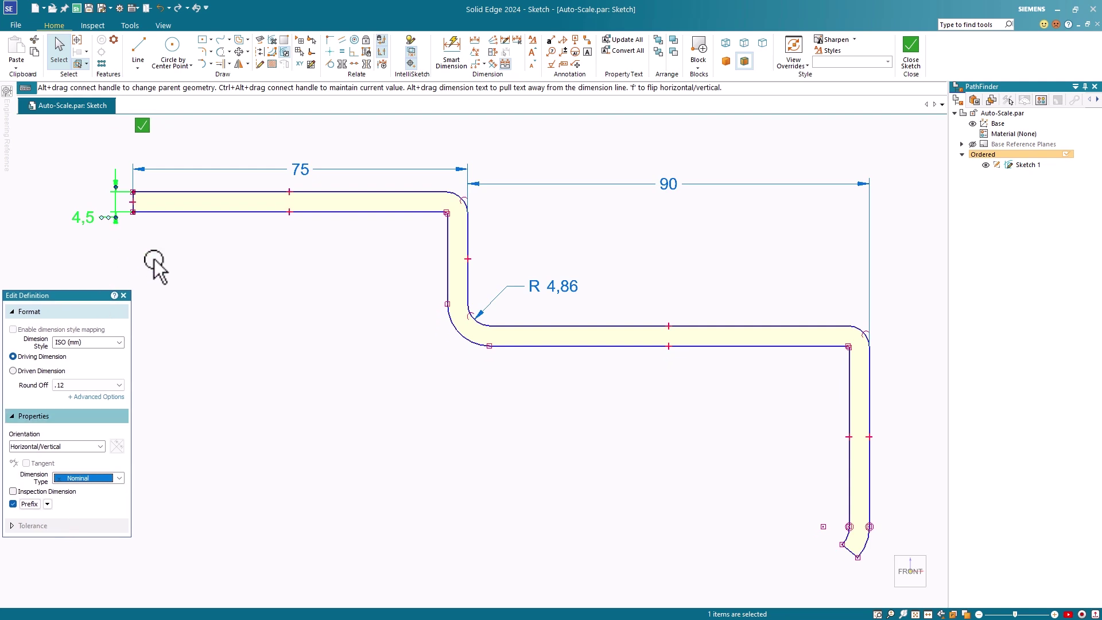
key(Escape)
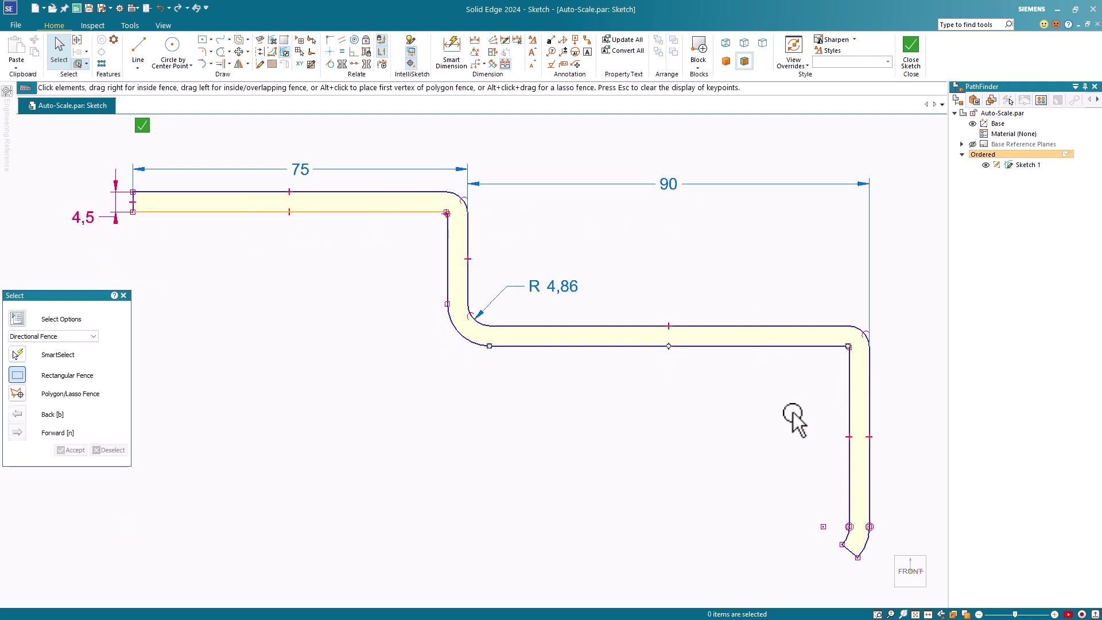
click(143, 126)
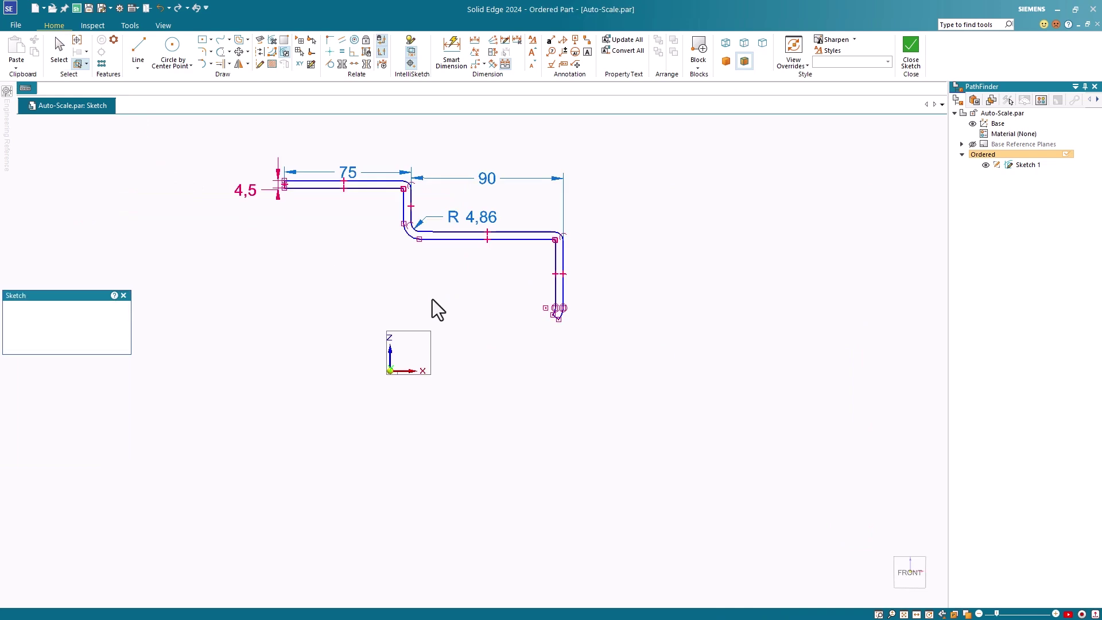
click(108, 310)
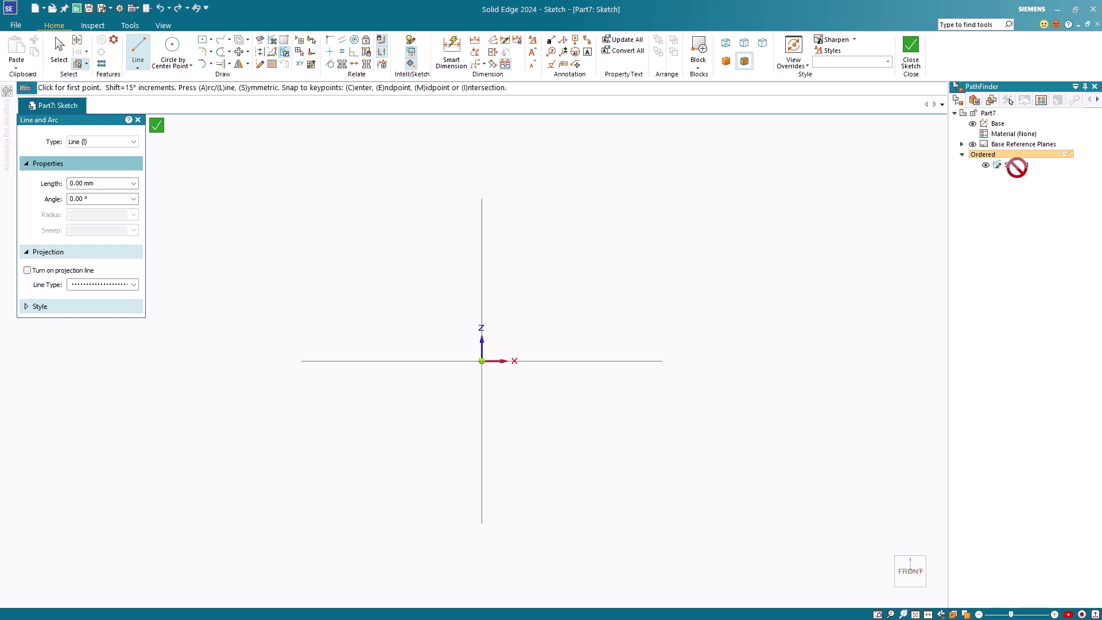
- Turn on coordinate readouts, the sketch grid and snap to grid in Grid Options
click(310, 65)
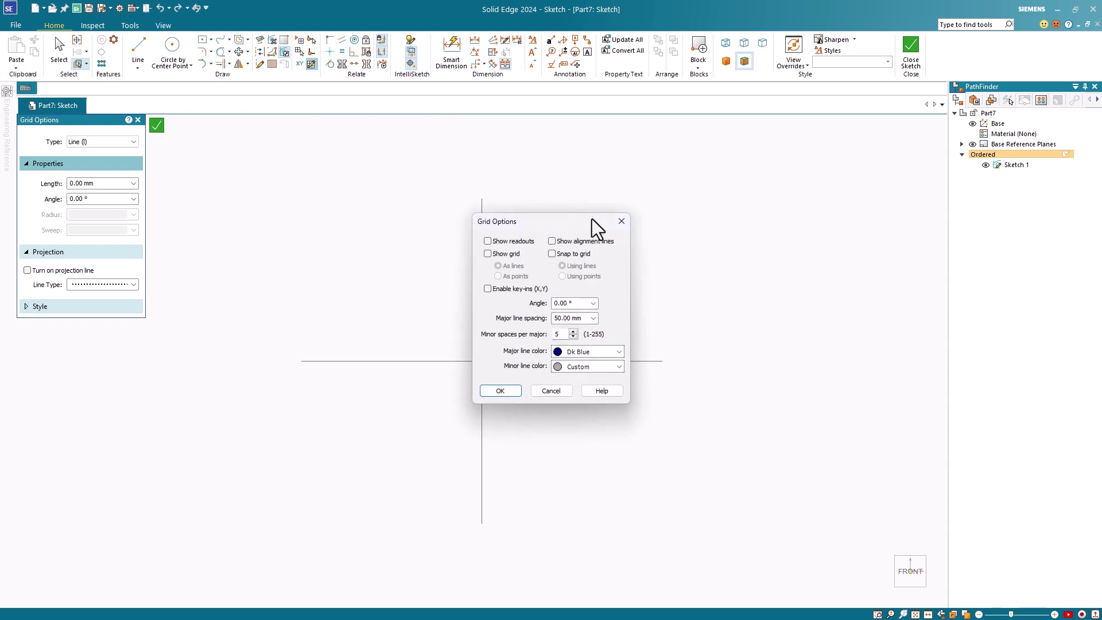
drag(591, 219, 815, 195)
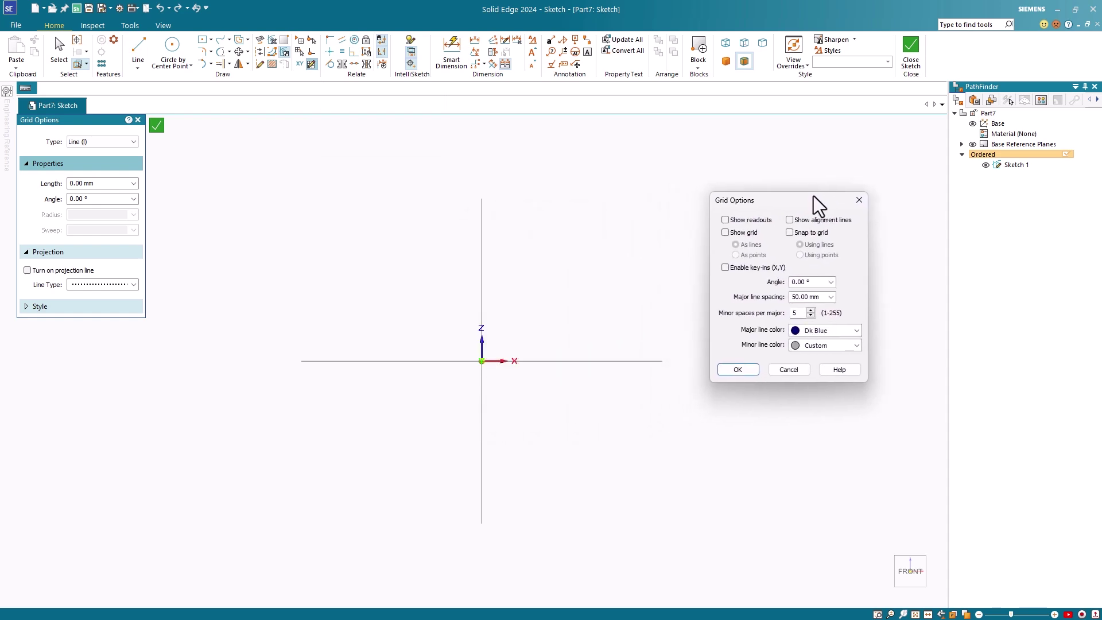
click(726, 219)
click(726, 233)
click(790, 232)
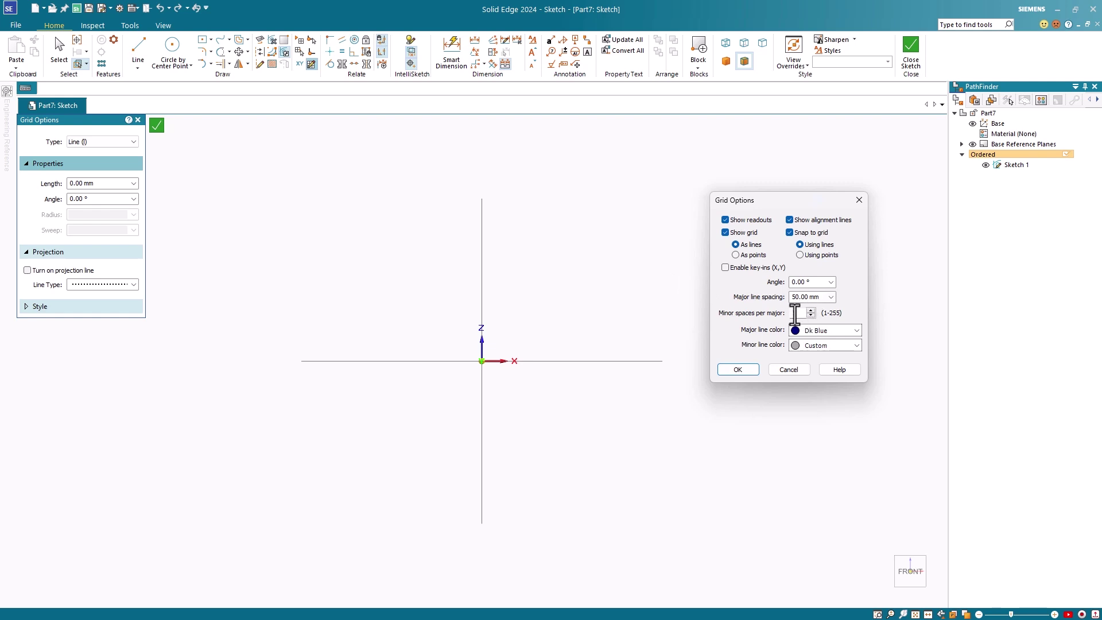
click(741, 370)
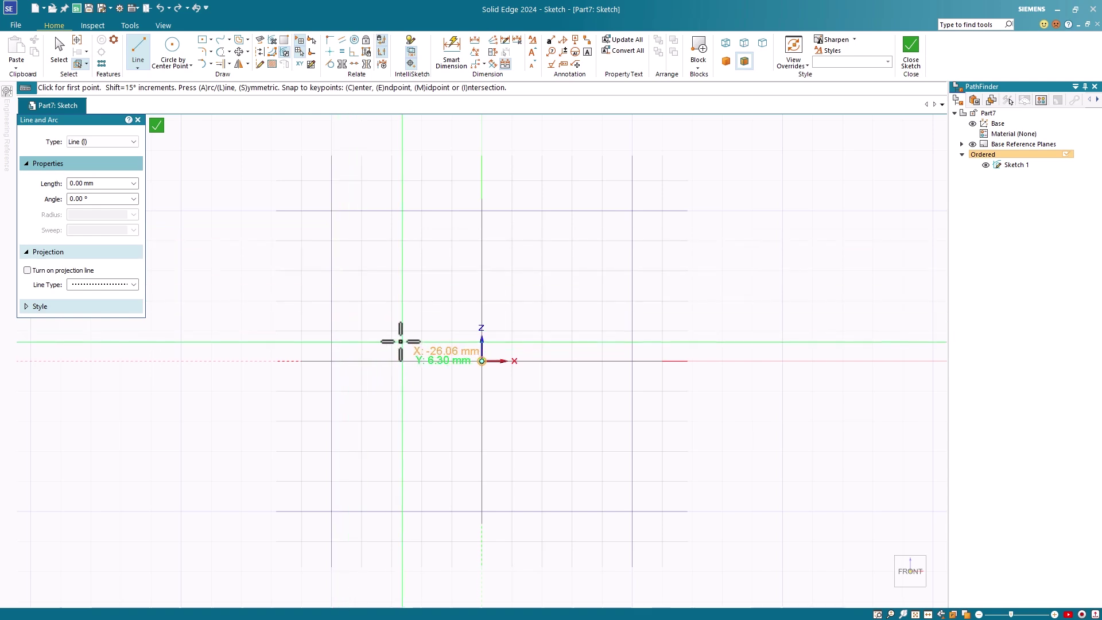
- Draw a 100 × 100 mm square centred on the origin, snapping its corners to grid points
click(210, 40)
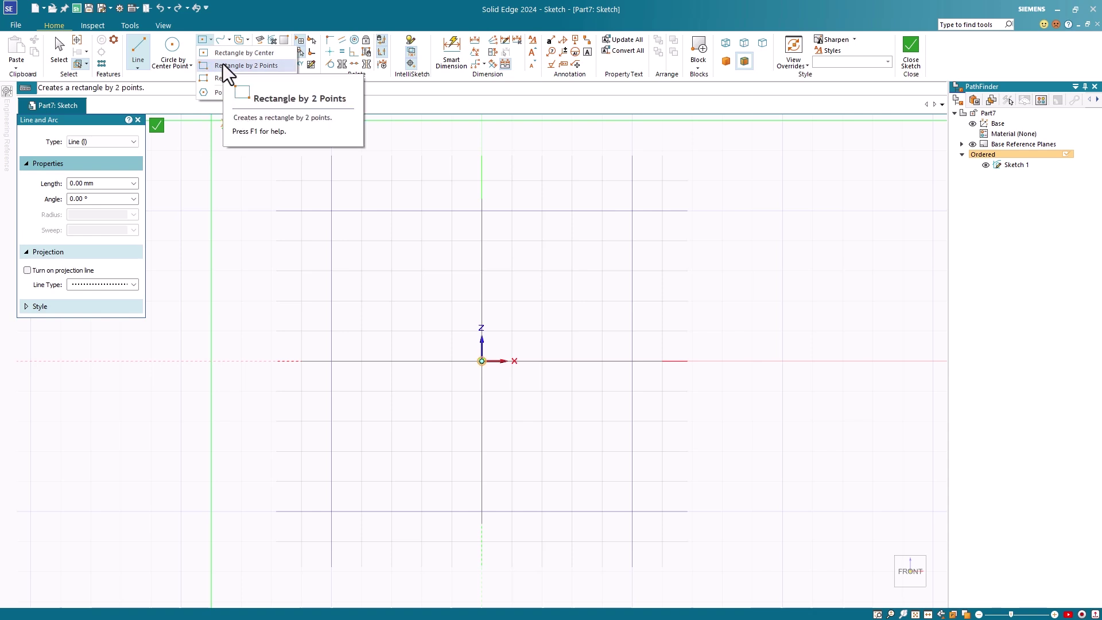
click(224, 65)
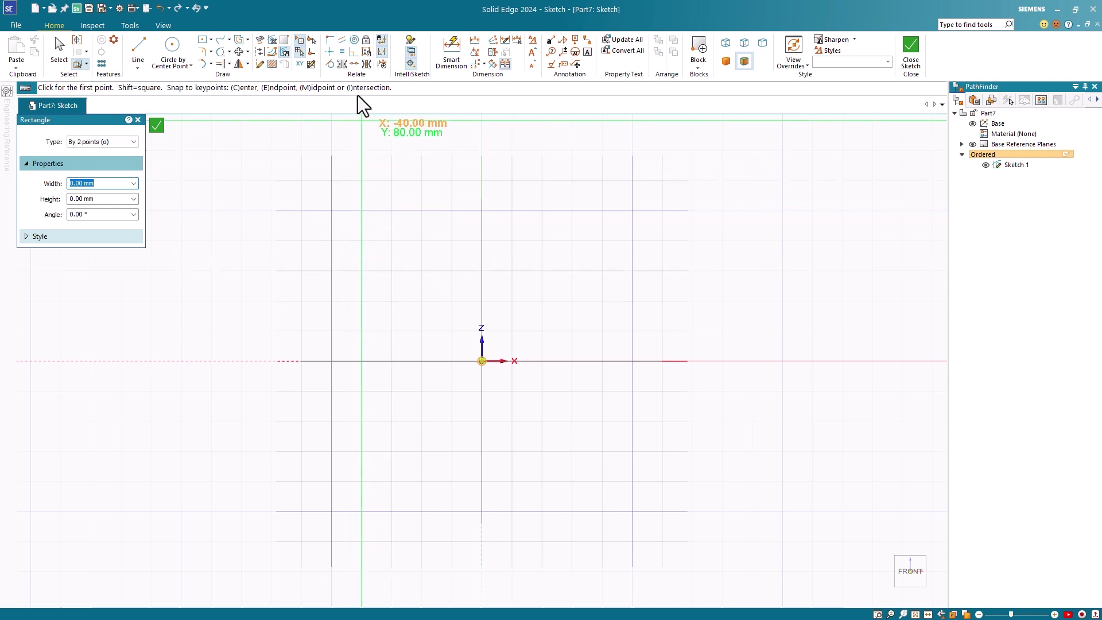
click(311, 63)
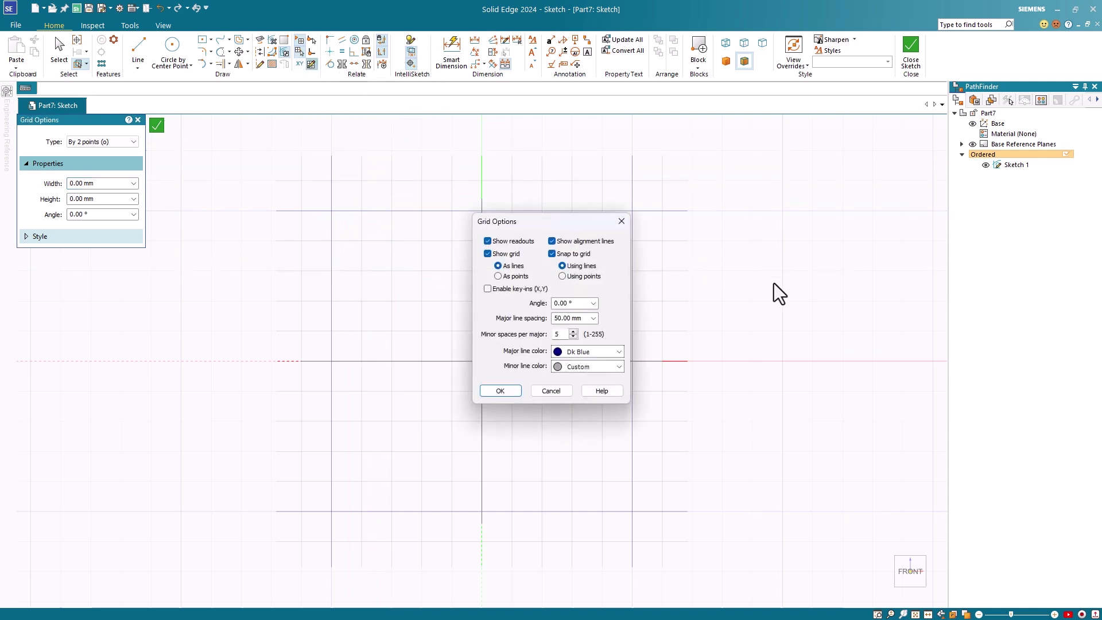
click(563, 277)
click(500, 391)
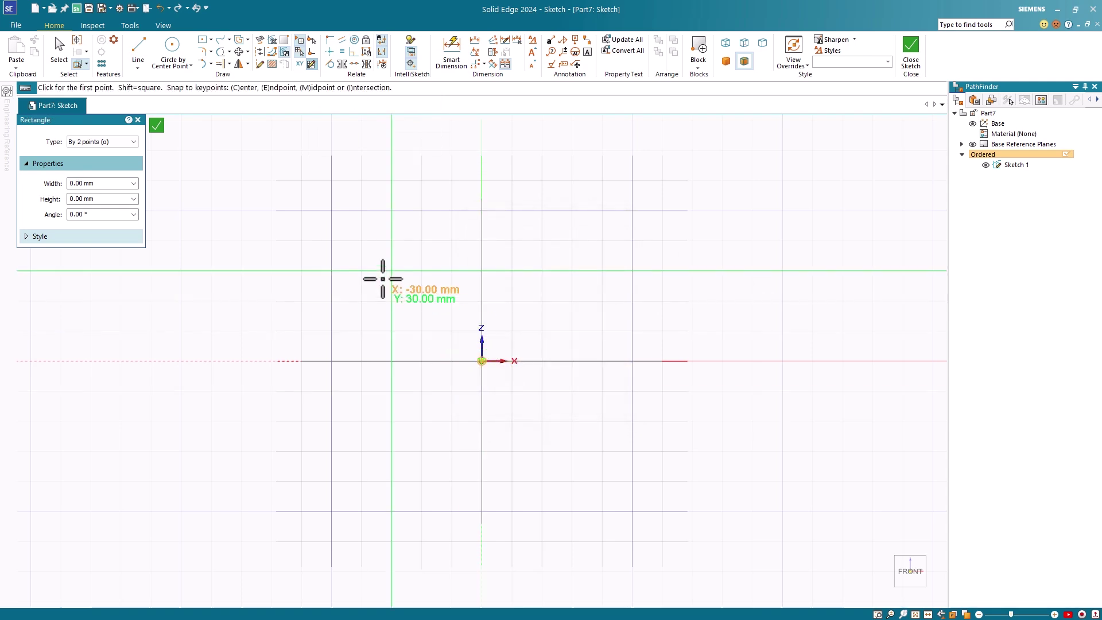
click(331, 212)
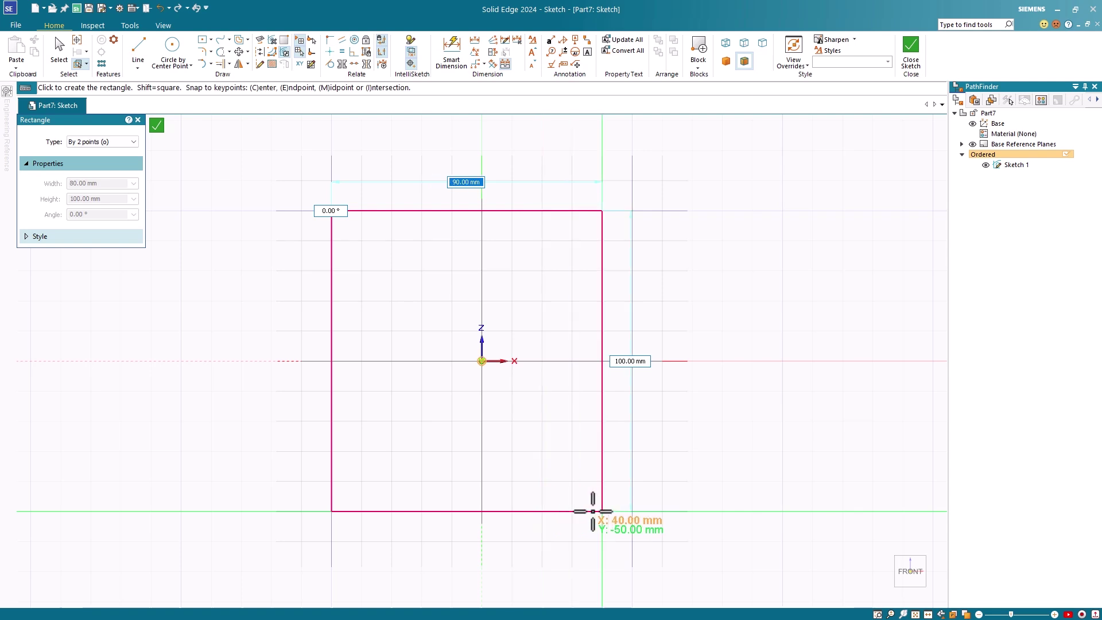
click(631, 511)
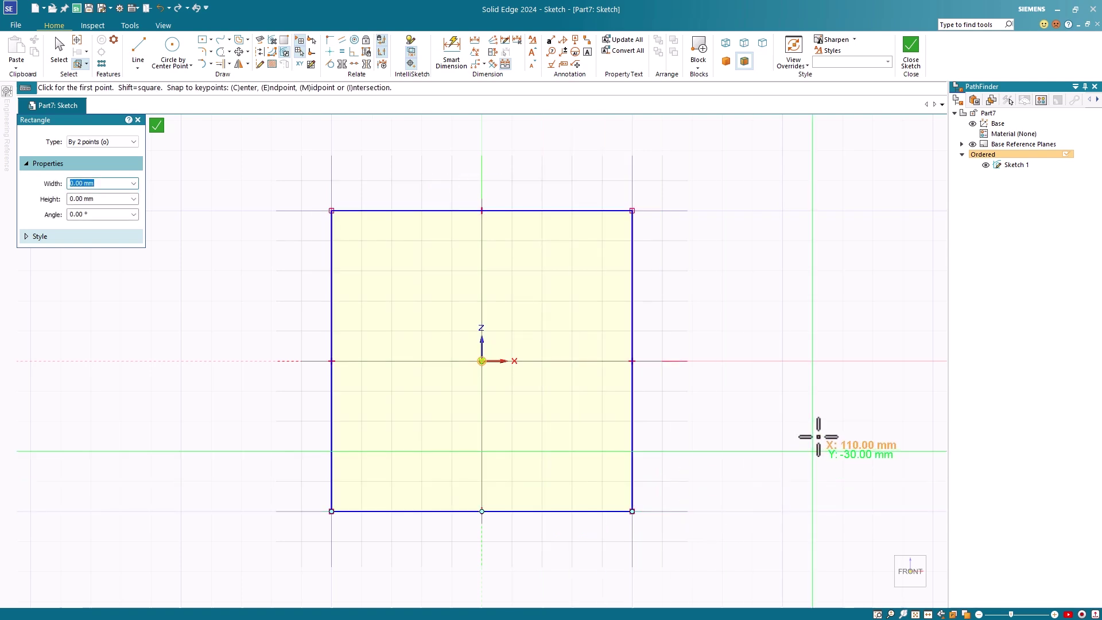
- Draw a closed 20 × 10 mm rectangle with lines near the board's top-left
click(139, 43)
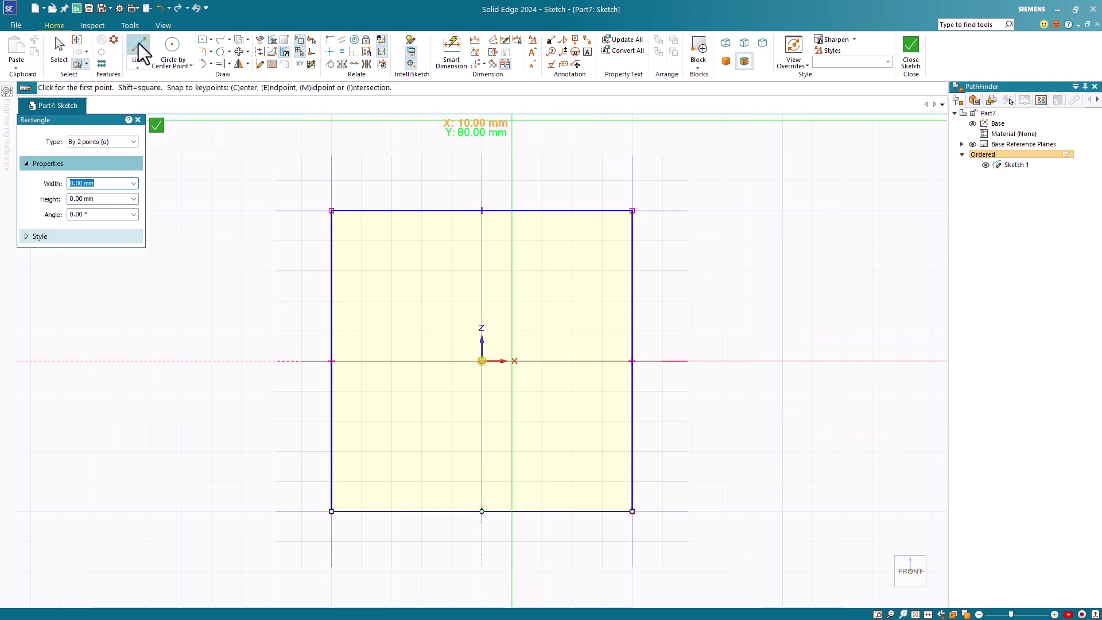
click(360, 242)
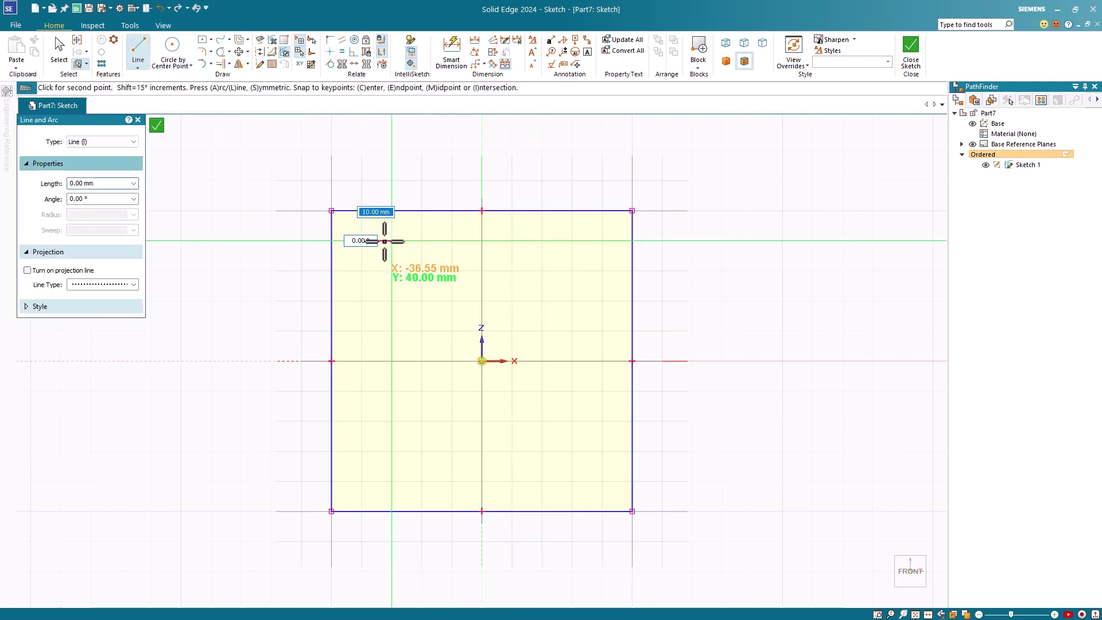
click(423, 241)
click(423, 270)
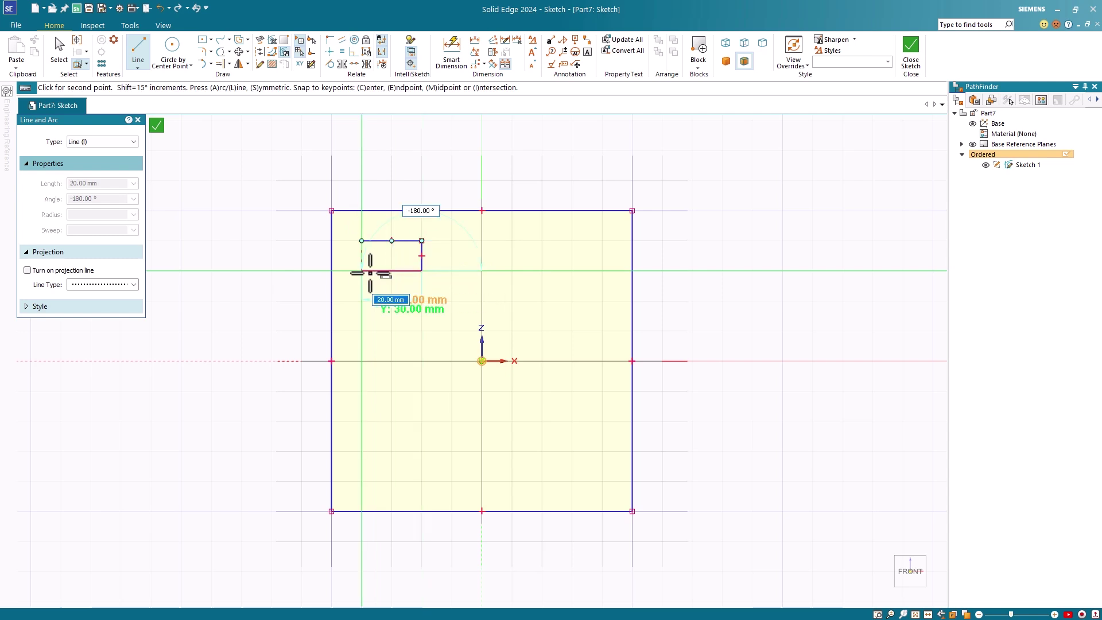
click(361, 270)
click(361, 240)
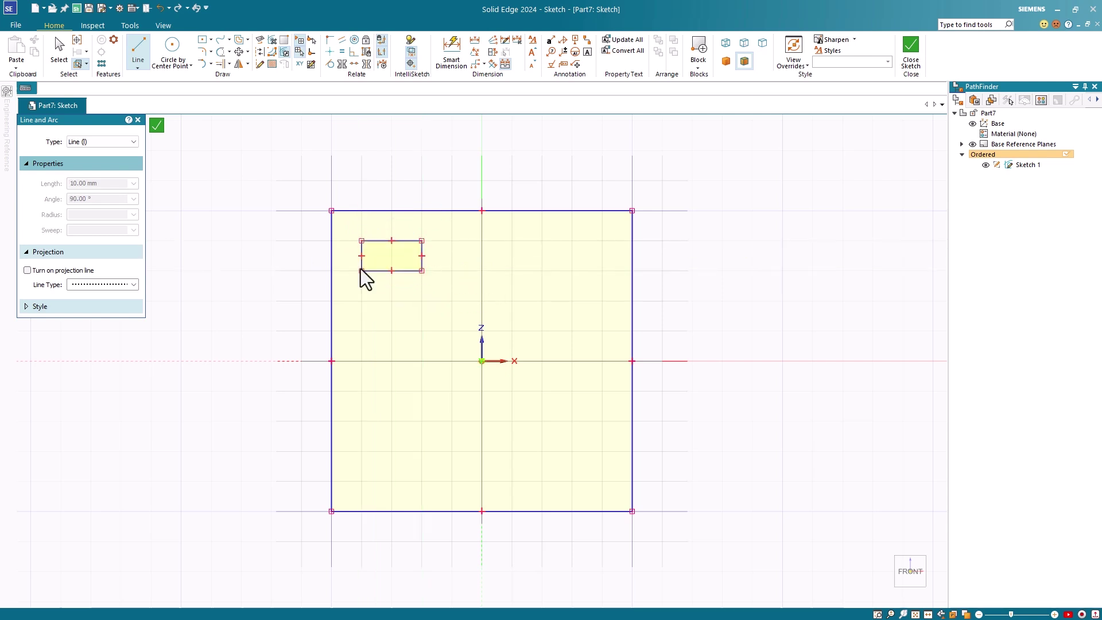
- Draw a closed 20 × 40 mm rectangle below the small one
click(361, 301)
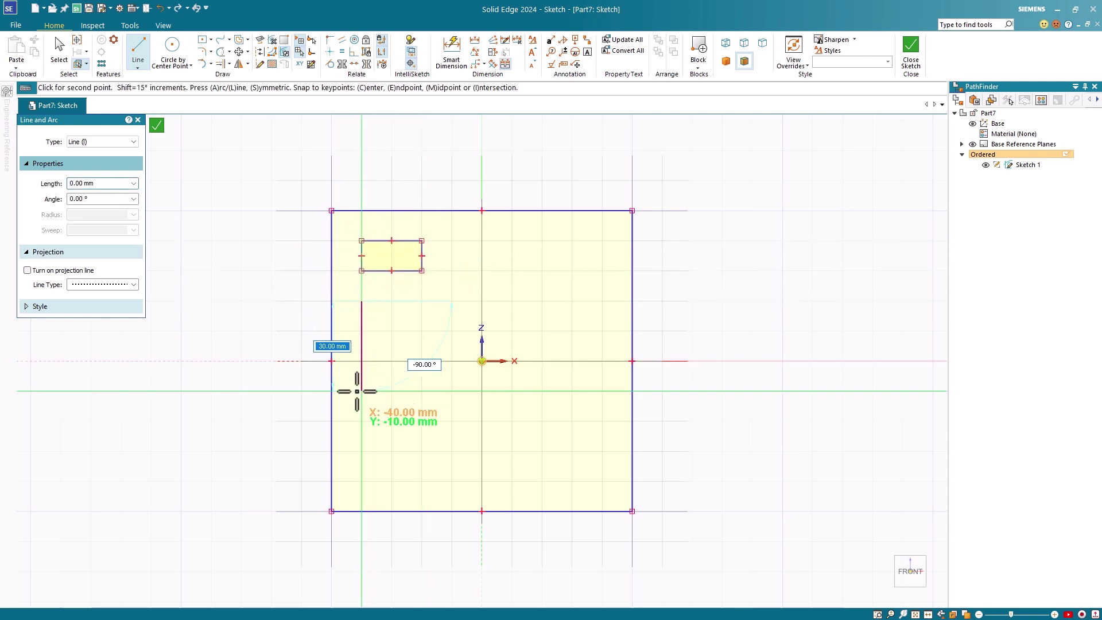
click(361, 422)
click(422, 421)
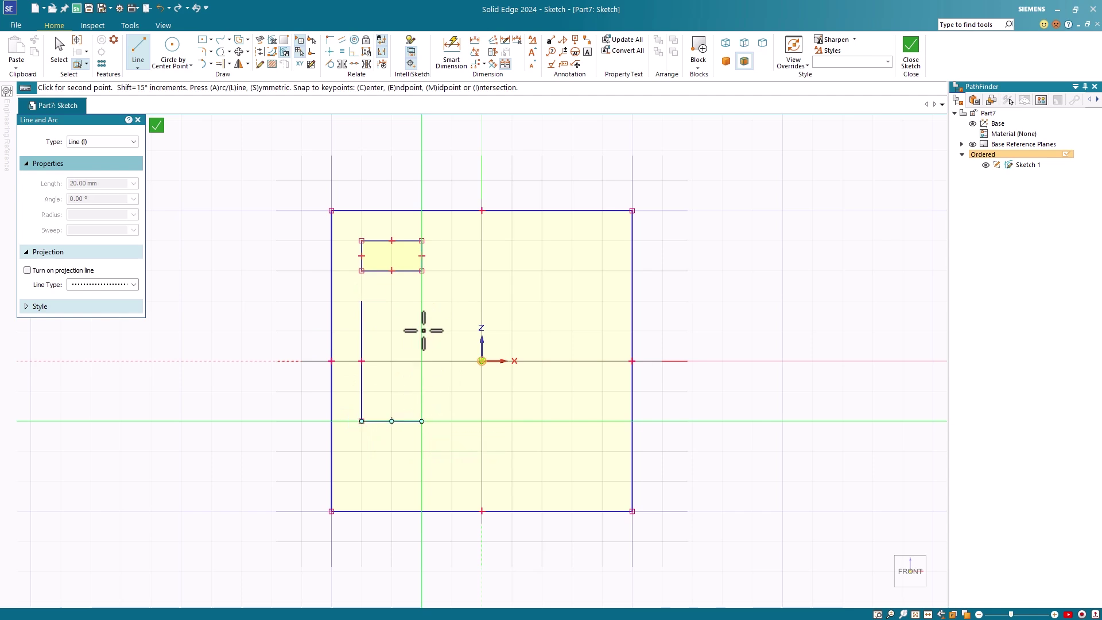
click(422, 300)
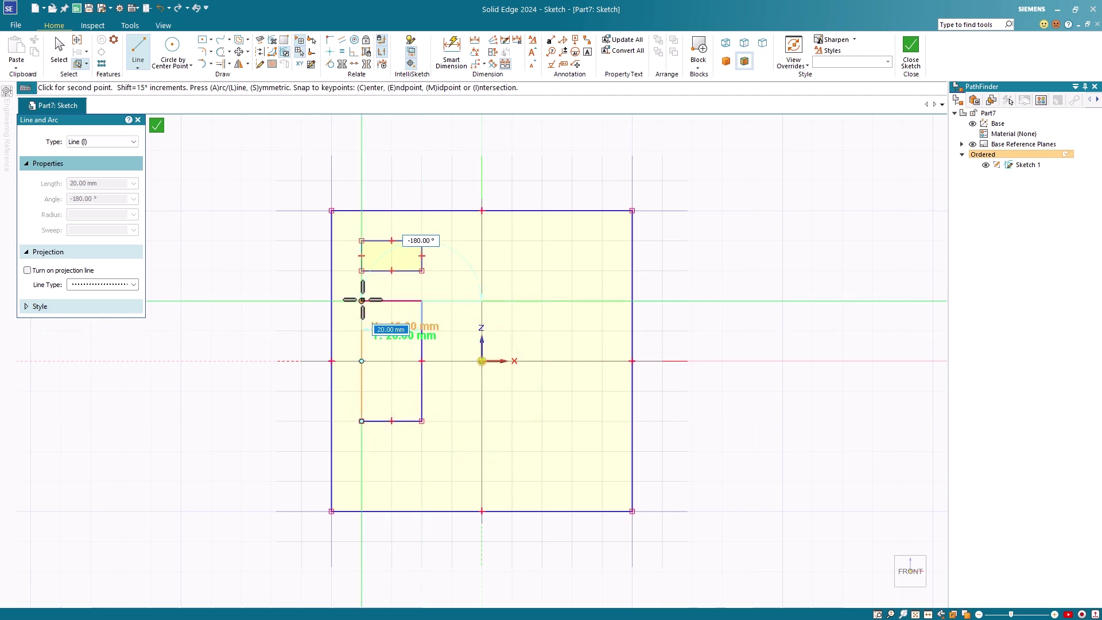
click(361, 301)
- Add a 20 mm circle near the board's bottom-left corner
click(174, 44)
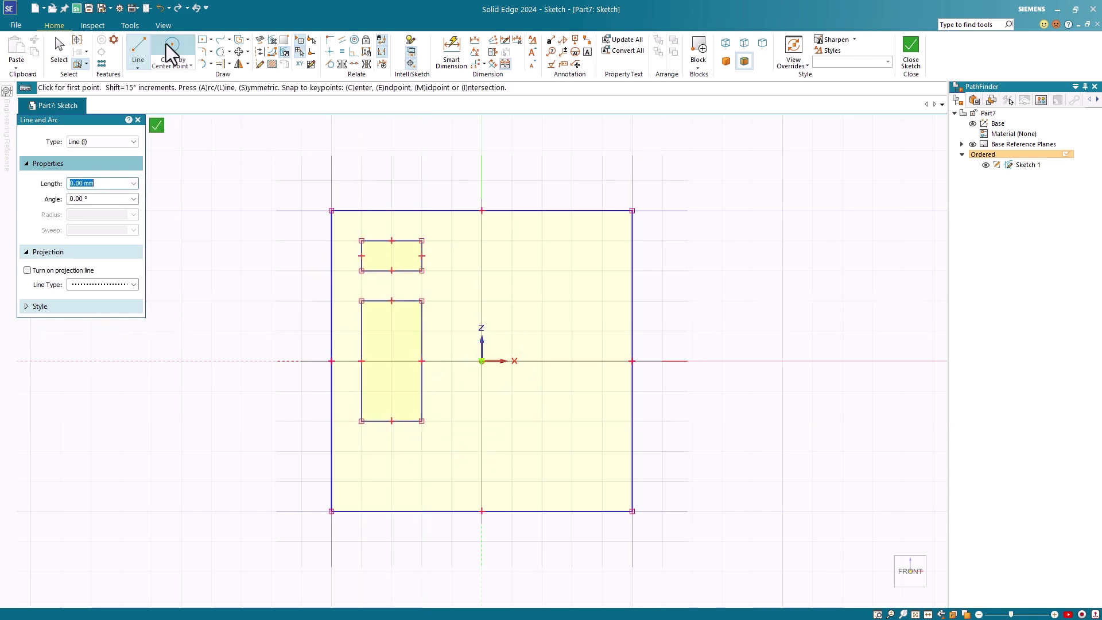
click(391, 482)
click(393, 457)
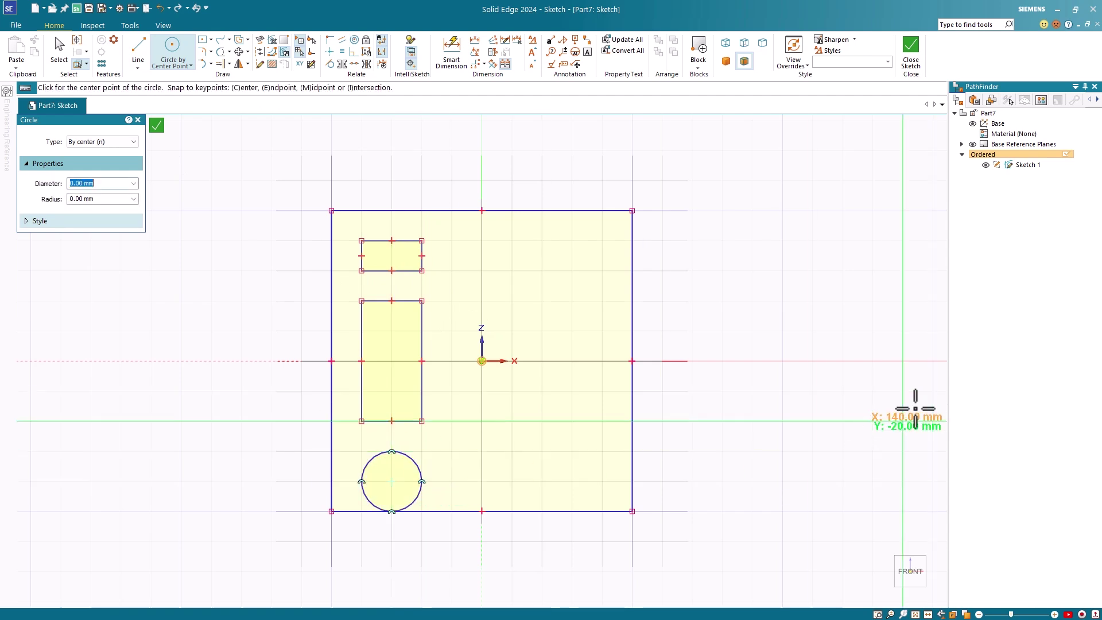